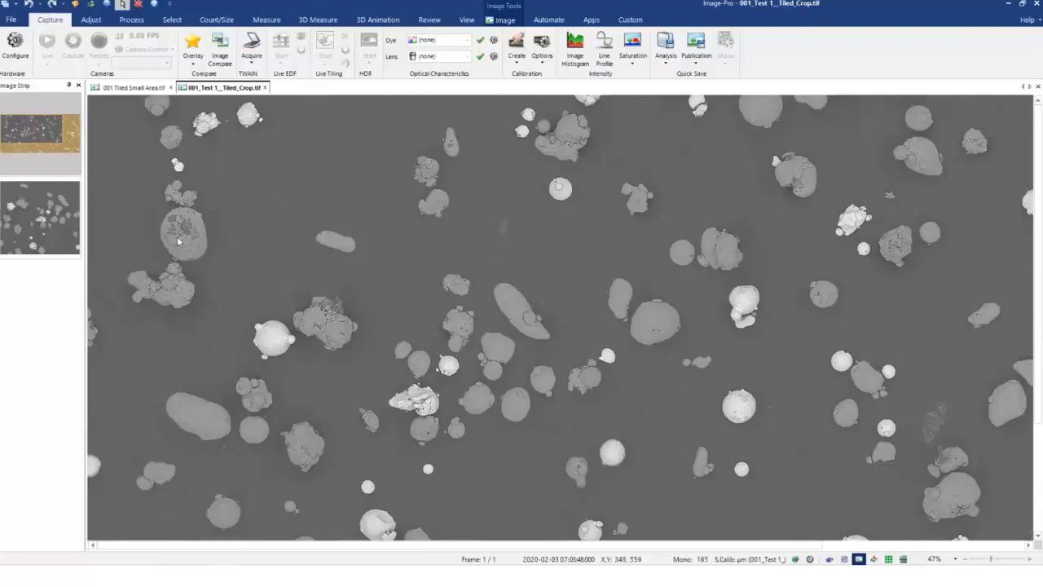
# Step: Start smart segmentation on 001 Tiled Small Area.tif and clear the existing recipe so Class 1 can be trained from scratch
pyautogui.click(133, 88)
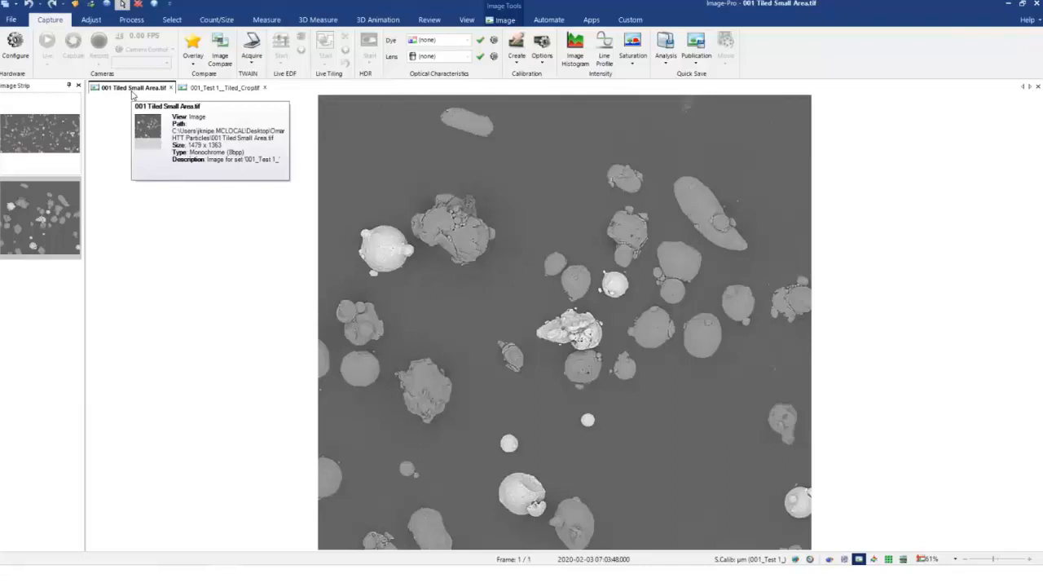
pyautogui.click(213, 20)
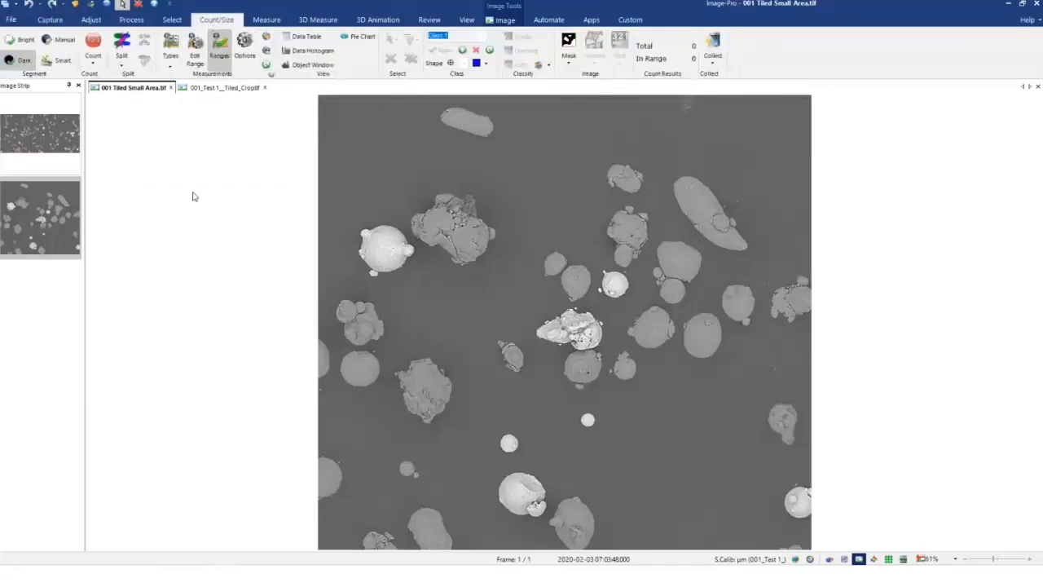
pyautogui.click(59, 62)
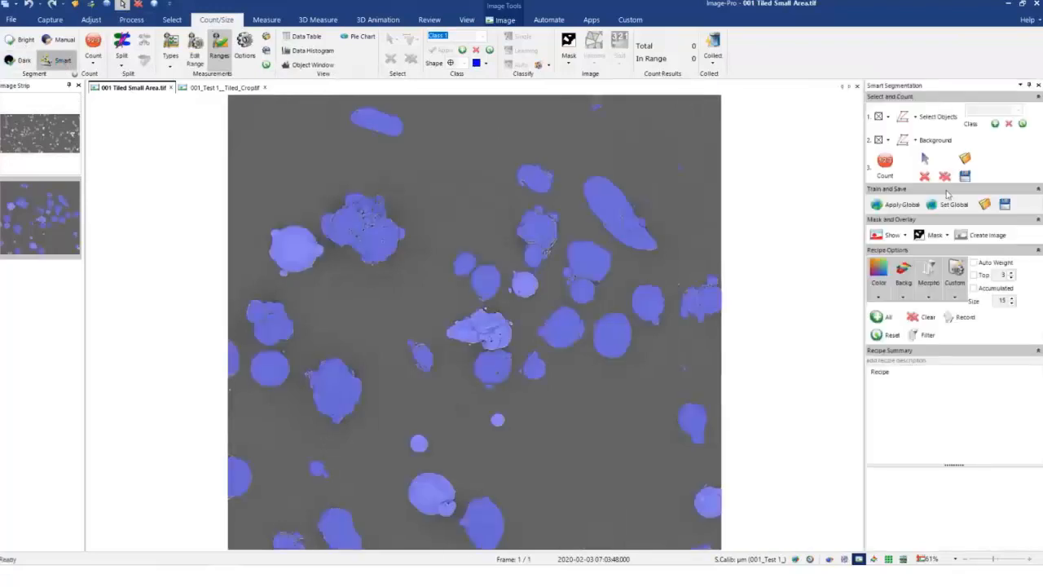
pyautogui.click(912, 321)
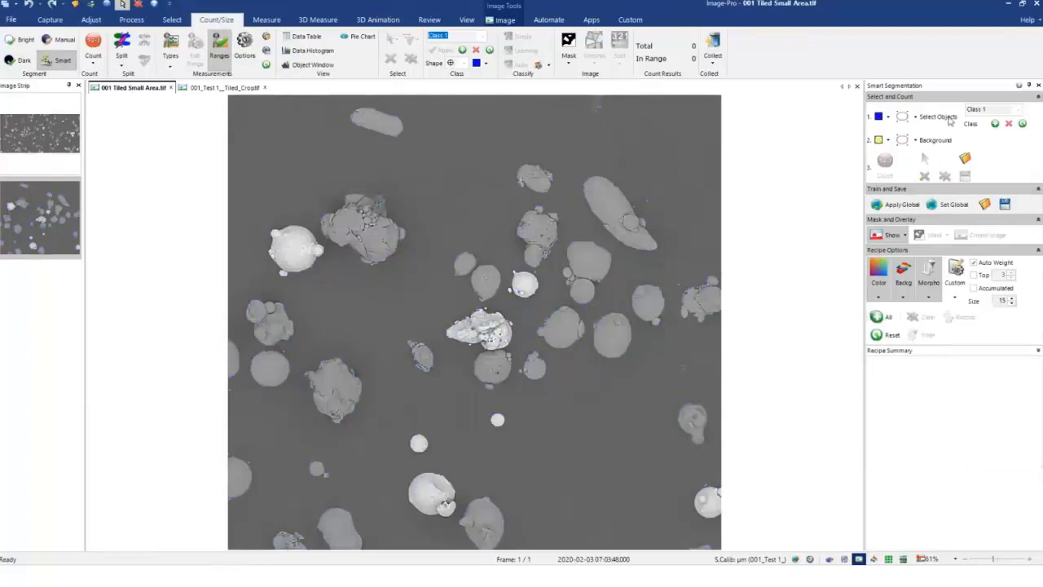
pyautogui.click(1017, 112)
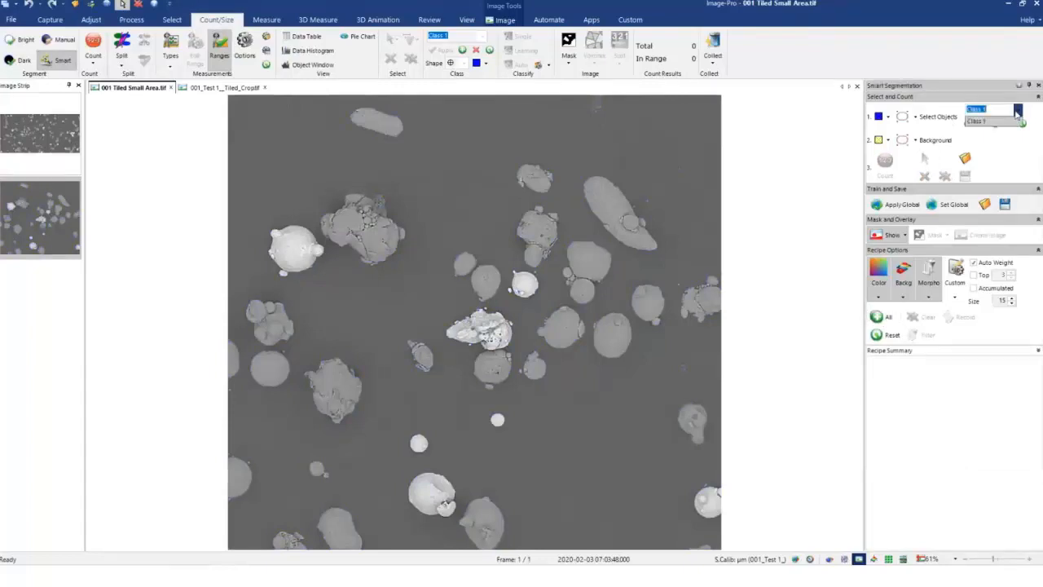
# Step: Remove Point Location X, Point Location Y, Line Length and Angle from the selected measurements
pyautogui.click(172, 70)
pyautogui.click(171, 70)
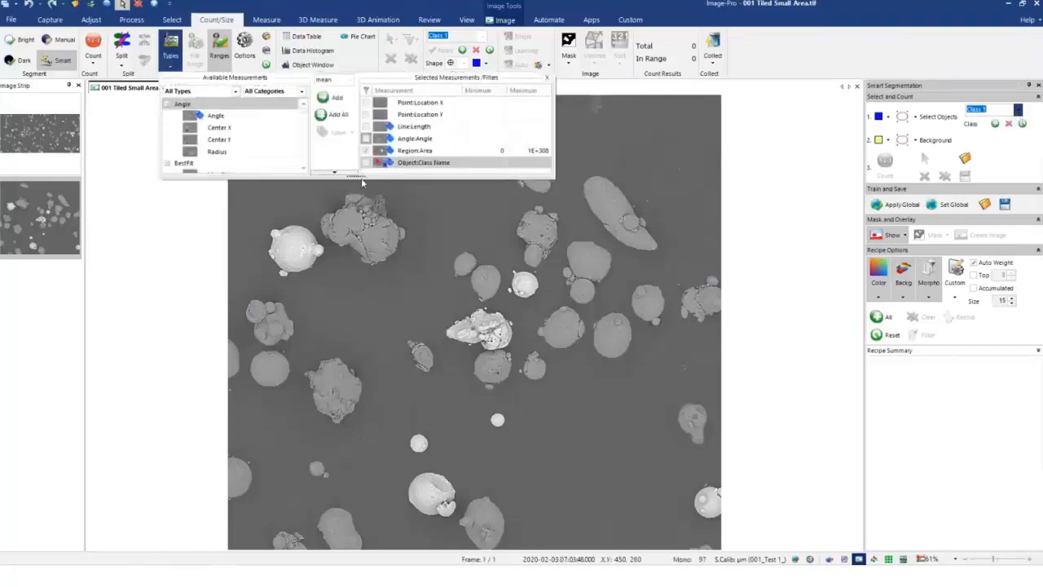
pyautogui.moveTo(356, 175); pyautogui.dragTo(356, 446)
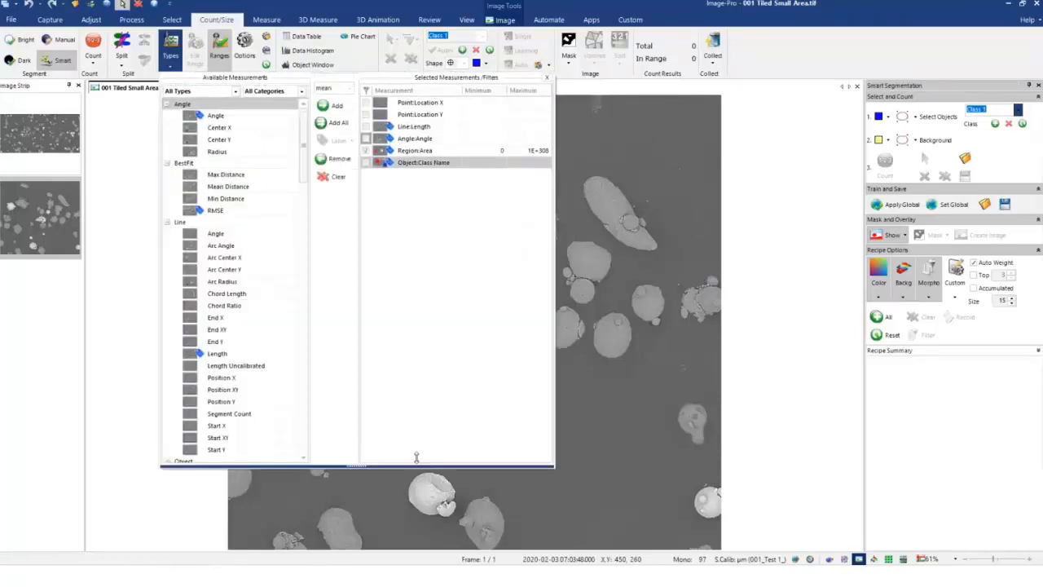
pyautogui.click(424, 104)
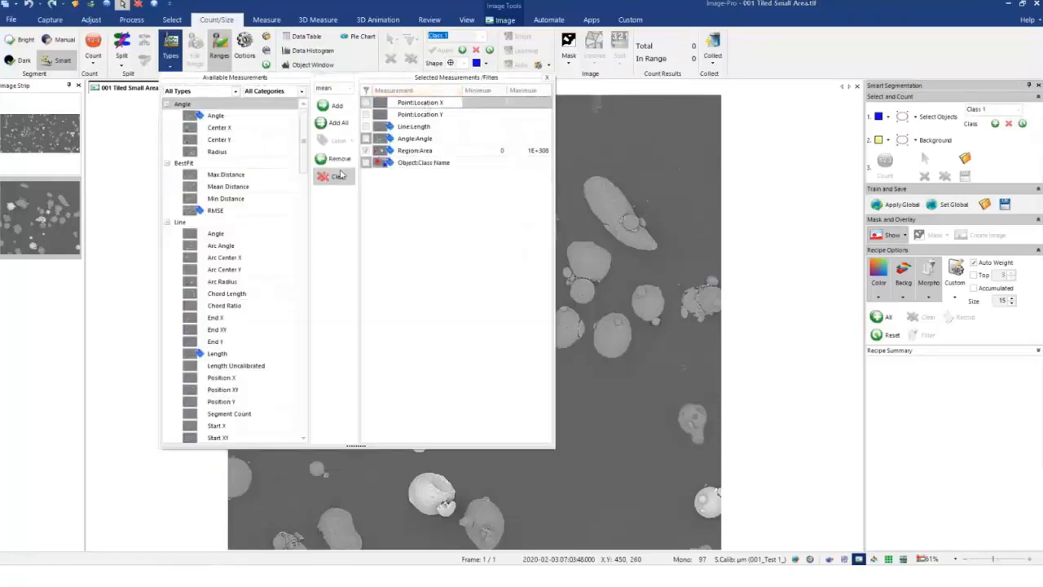
pyautogui.click(337, 159)
pyautogui.click(337, 159)
pyautogui.click(336, 159)
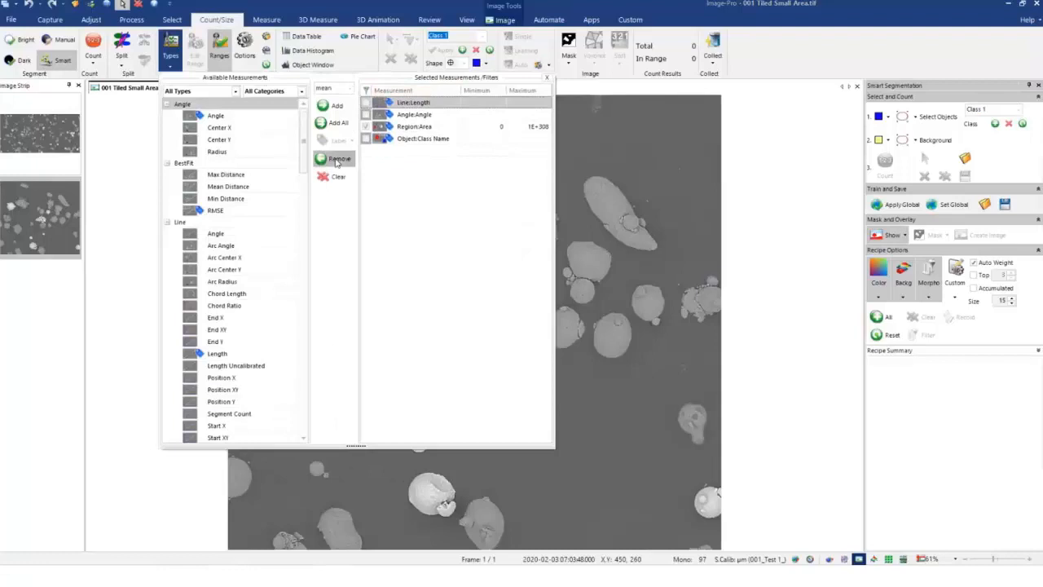
pyautogui.click(336, 159)
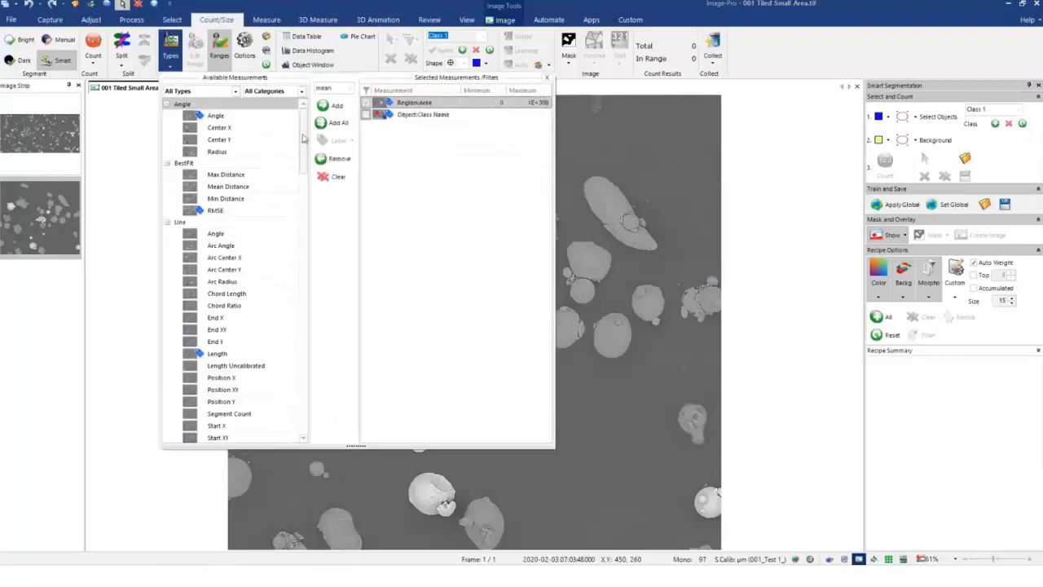
# Step: Add the region measurements Intensity Mean, Intensity Max, Intensity Min and Intensity Std Dev
pyautogui.scroll(-4, 306, 163)
pyautogui.moveTo(305, 163); pyautogui.dragTo(303, 236)
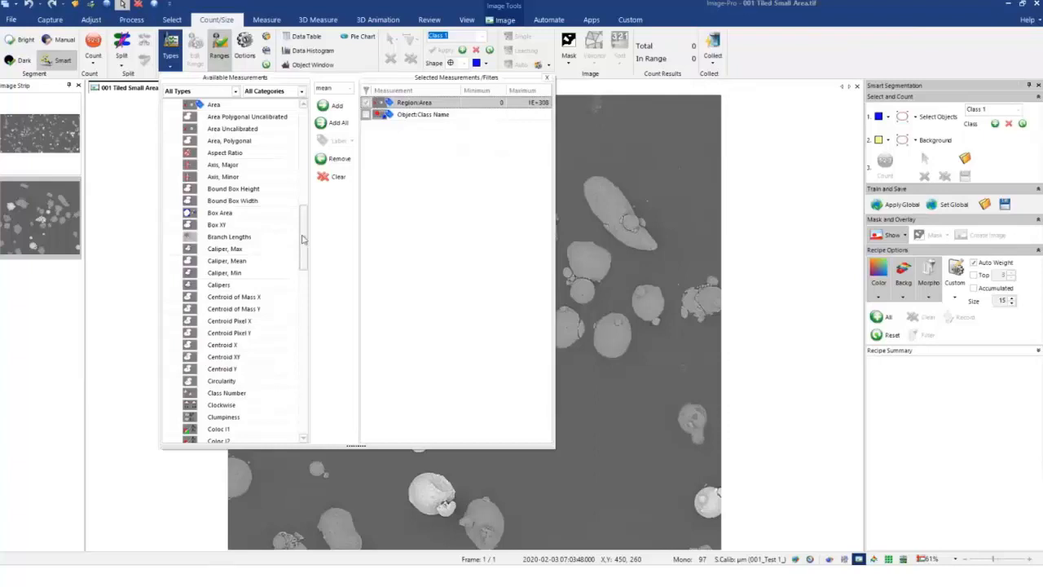
pyautogui.moveTo(303, 238); pyautogui.dragTo(308, 352)
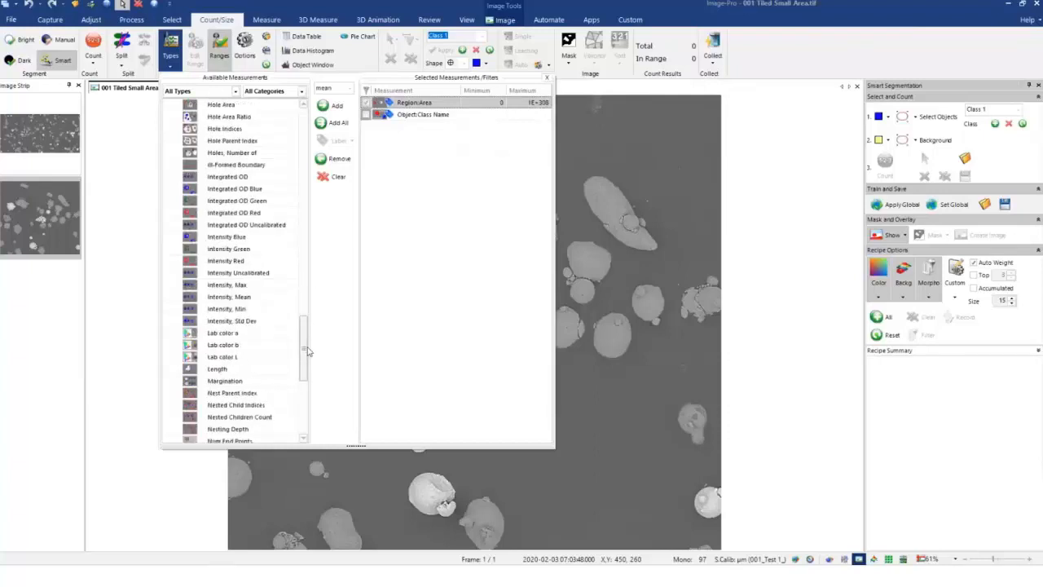
pyautogui.doubleClick(229, 297)
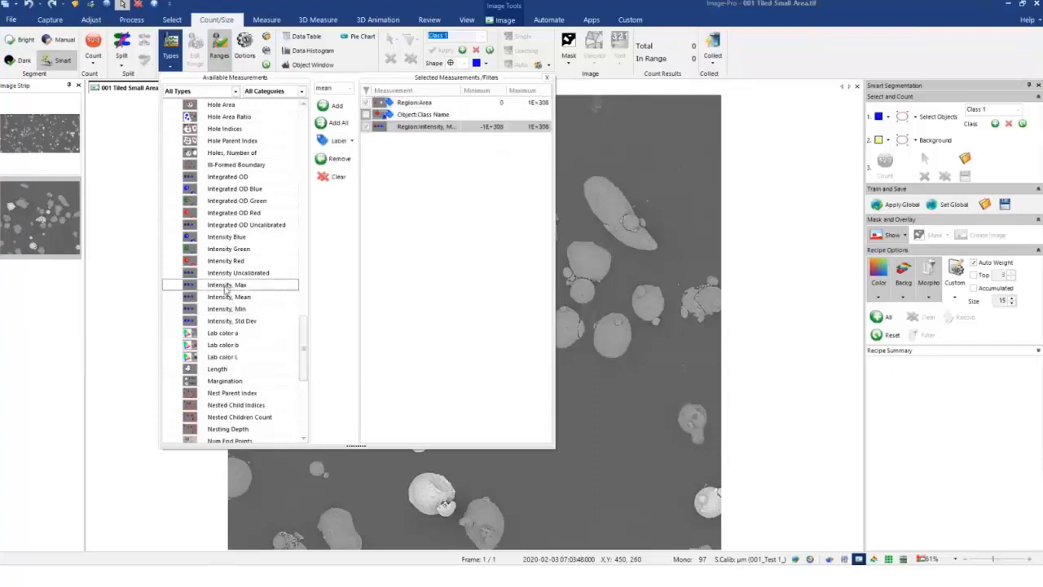
pyautogui.doubleClick(226, 285)
pyautogui.click(226, 309)
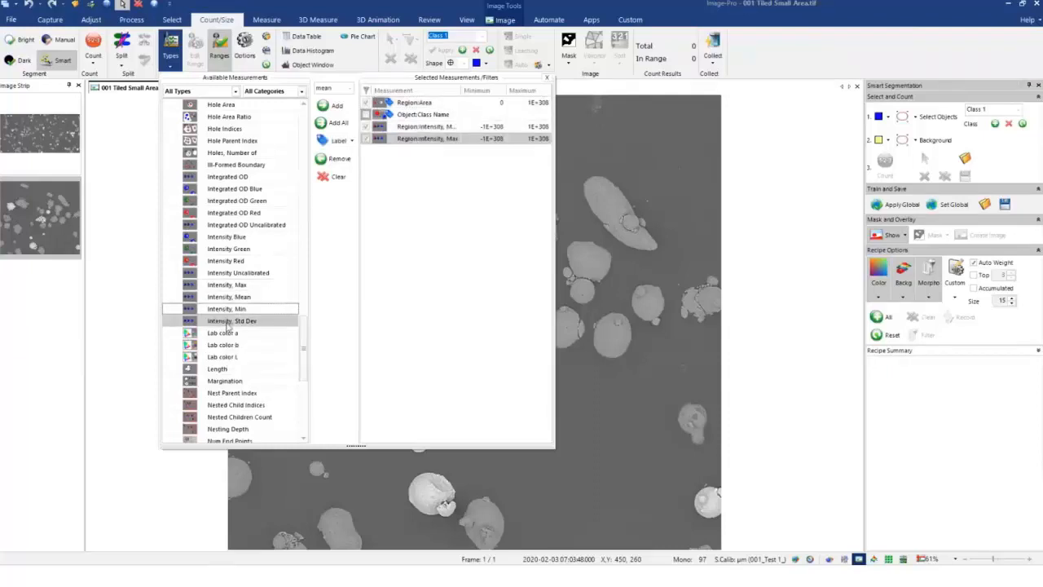
pyautogui.doubleClick(228, 323)
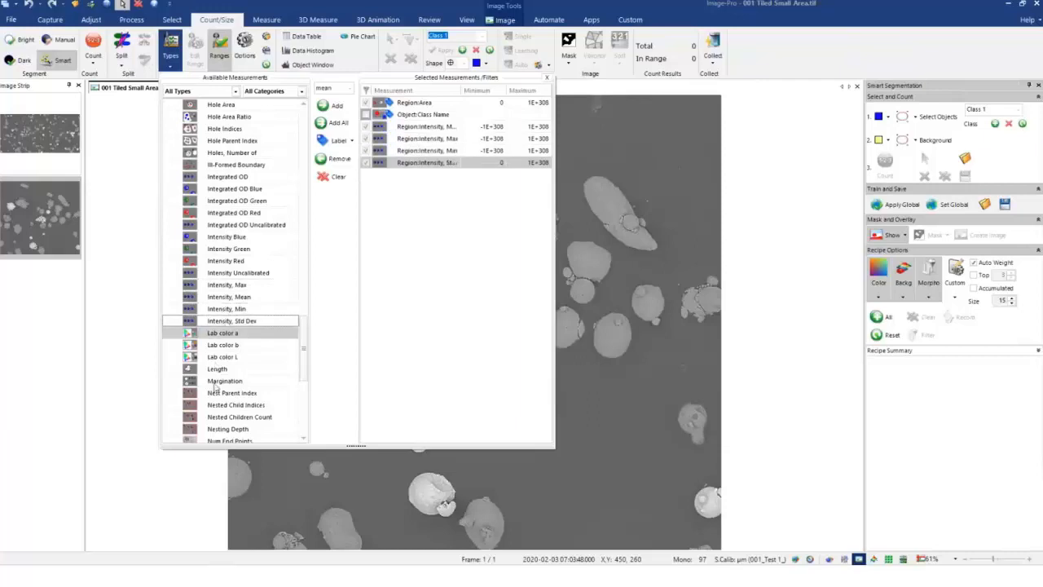
# Step: Add the region measurements Margination, Heterogeneity and Clumpiness, and finish the measurement selection
pyautogui.doubleClick(218, 381)
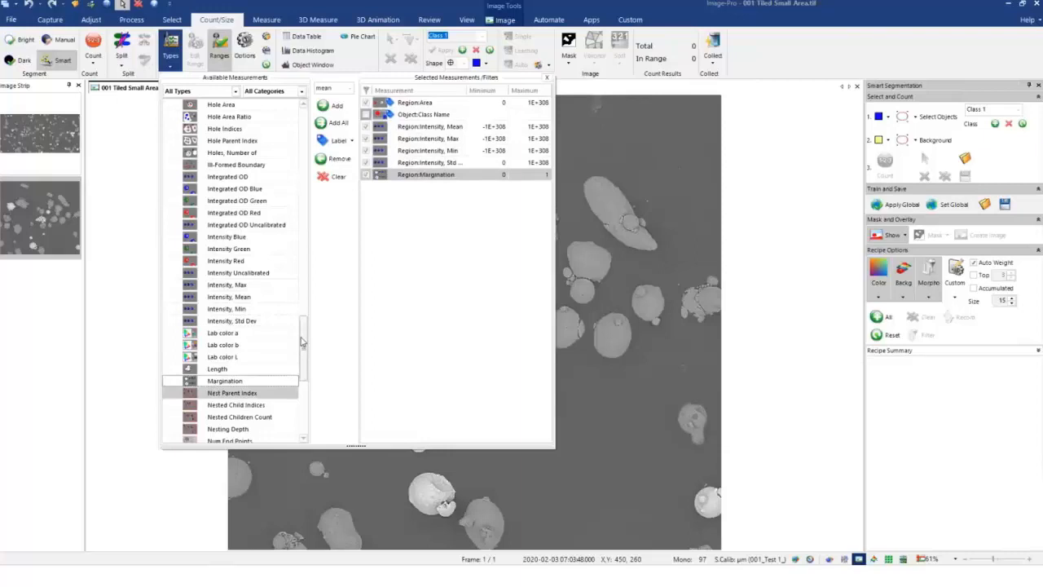
pyautogui.moveTo(302, 342); pyautogui.dragTo(303, 329)
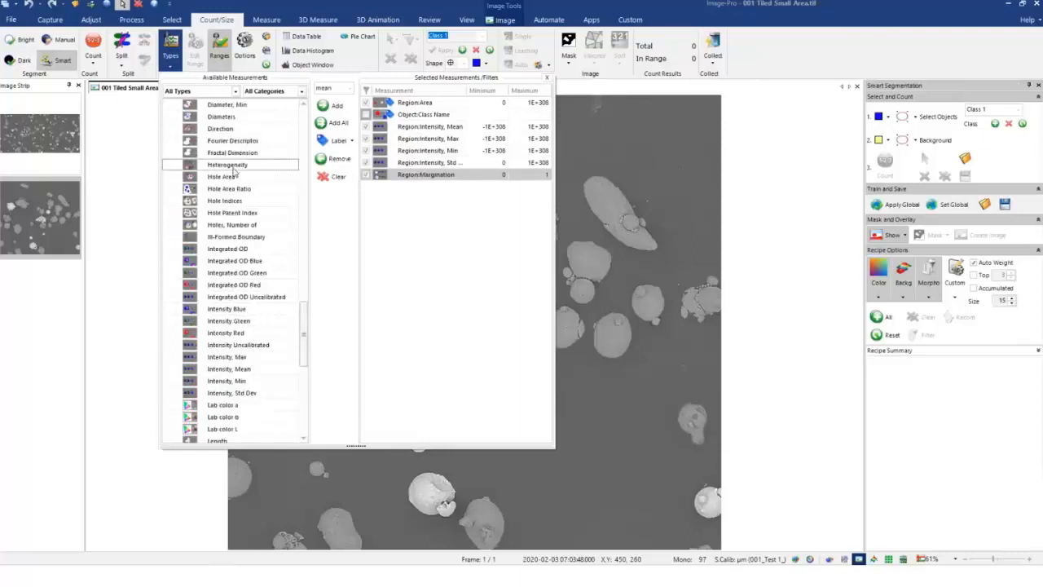
pyautogui.doubleClick(233, 170)
pyautogui.moveTo(302, 312); pyautogui.dragTo(298, 239)
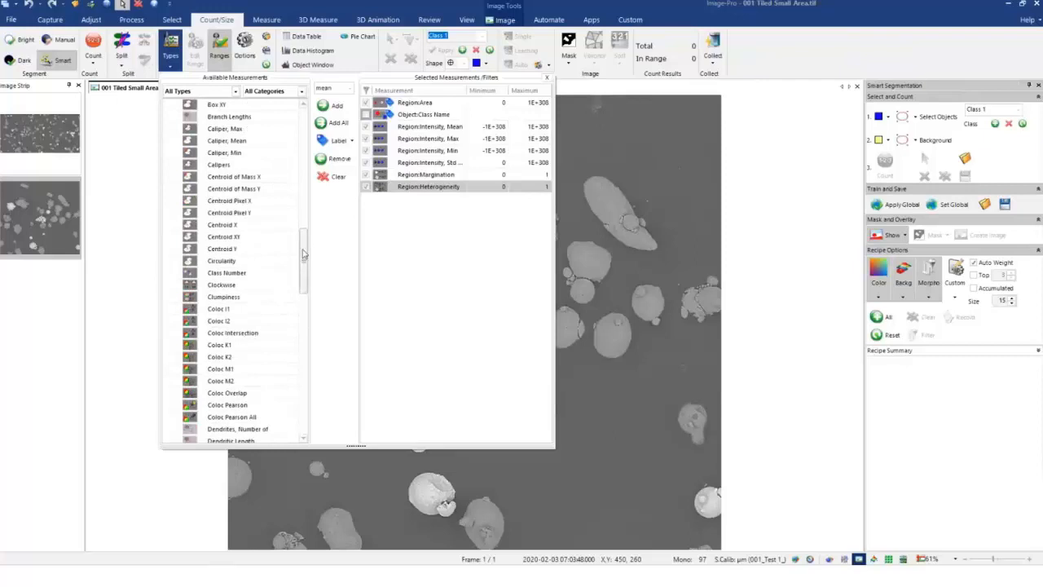
pyautogui.scroll(1, 300, 255)
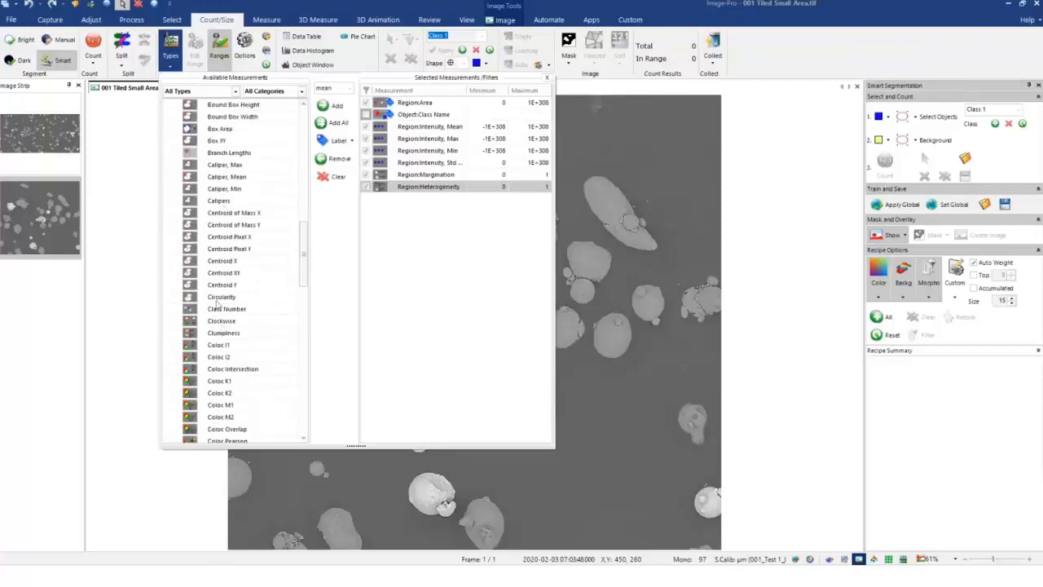
pyautogui.doubleClick(213, 335)
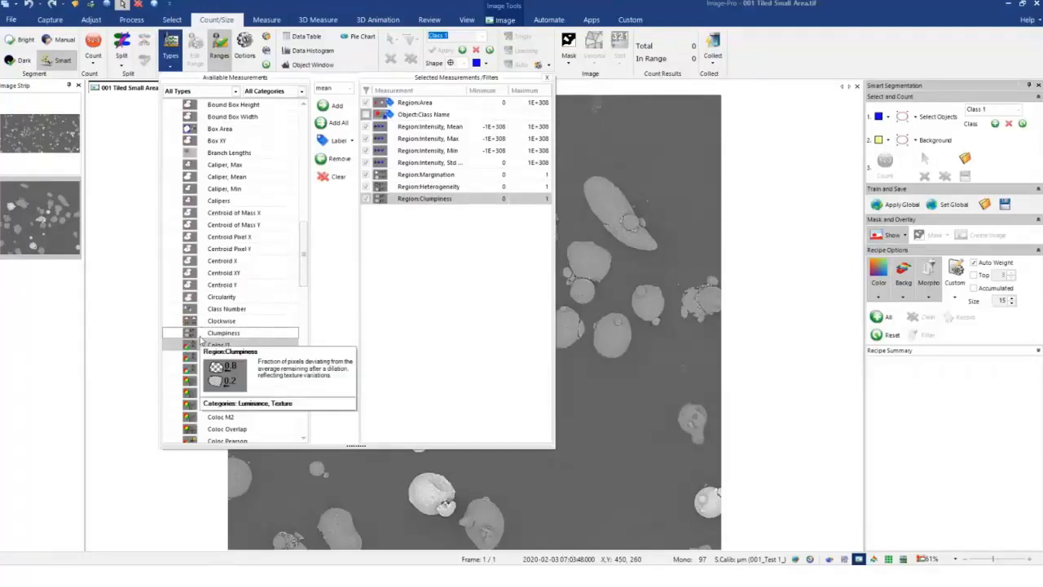
pyautogui.click(547, 78)
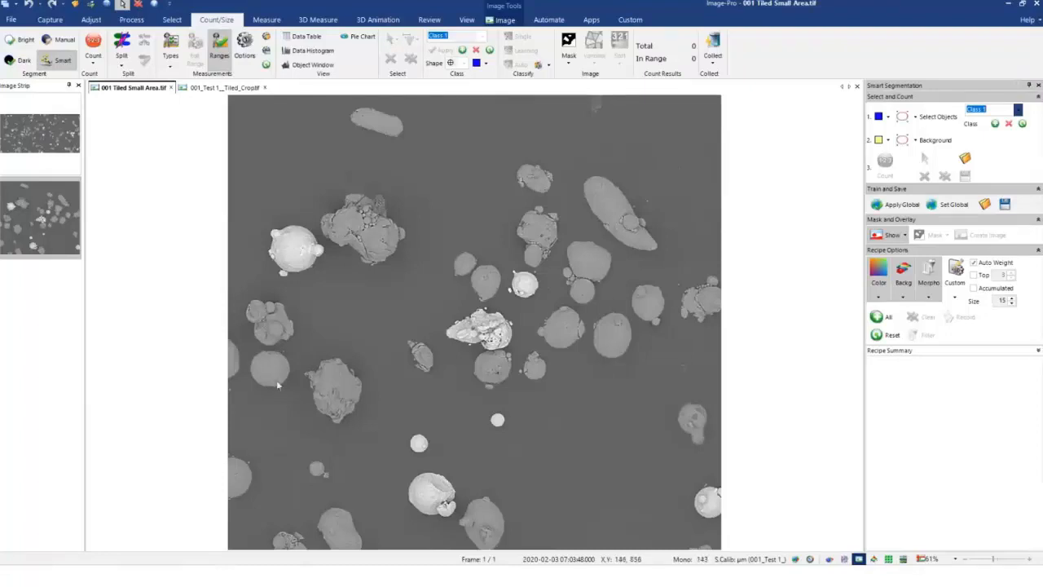
# Step: Mark elliptical Class 1 samples on the long gray and bright round particles, plus a background sample about 64 by 69 over a faint speck
pyautogui.click(903, 119)
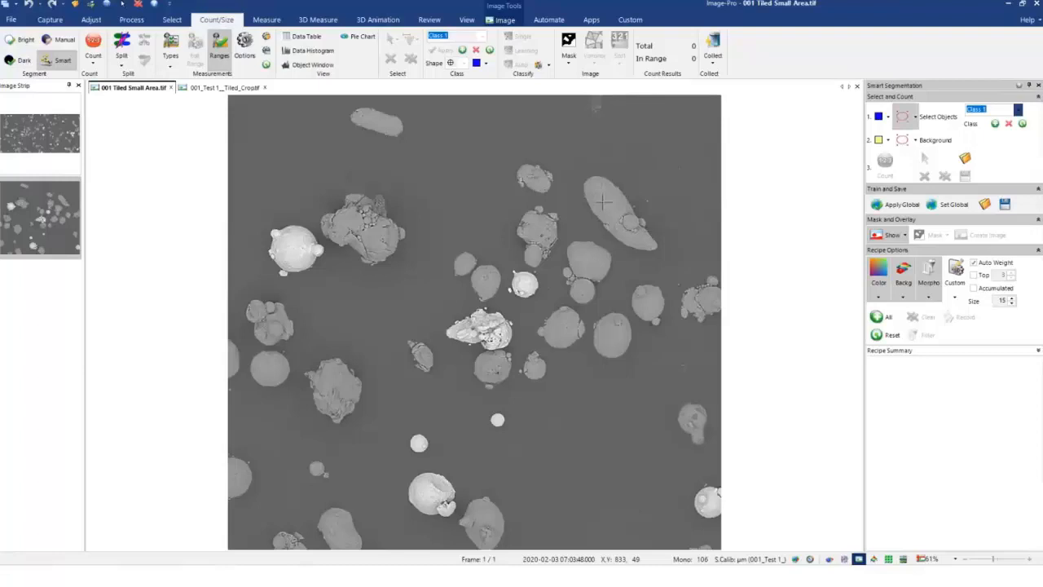
pyautogui.moveTo(596, 186); pyautogui.dragTo(619, 219)
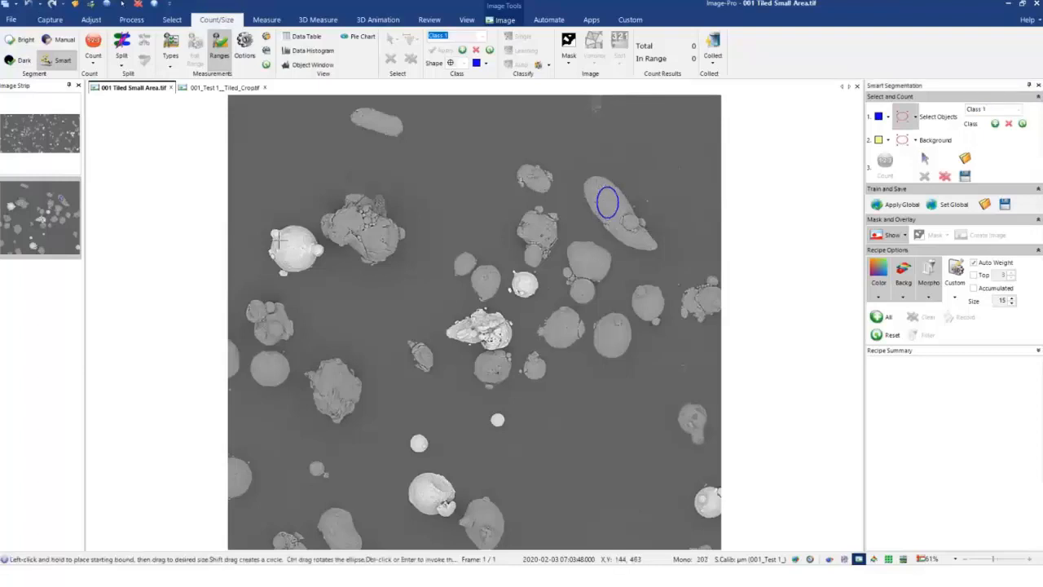
pyautogui.moveTo(279, 236); pyautogui.dragTo(307, 267)
pyautogui.click(902, 140)
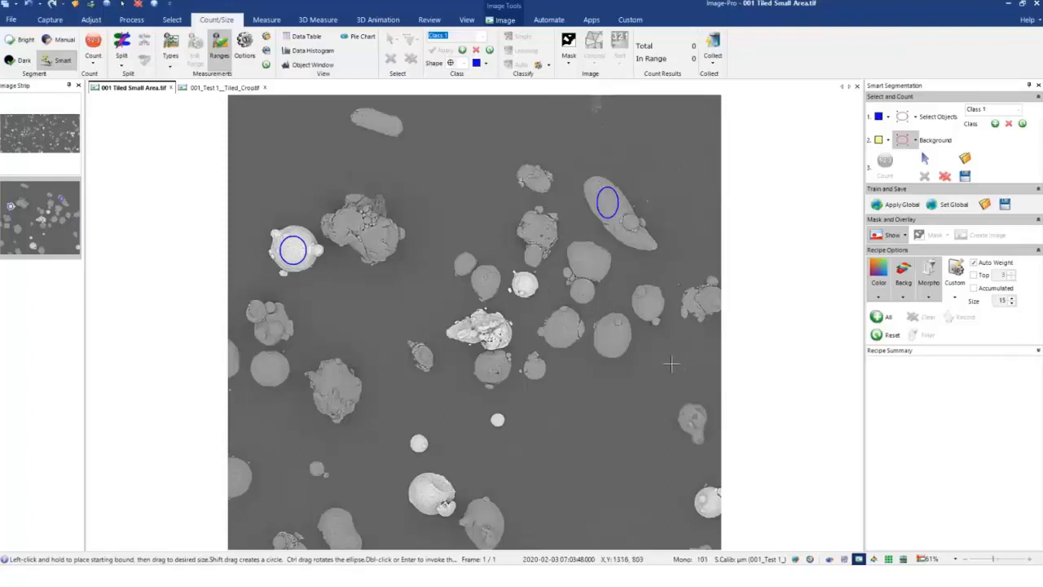
pyautogui.moveTo(673, 358); pyautogui.dragTo(690, 379)
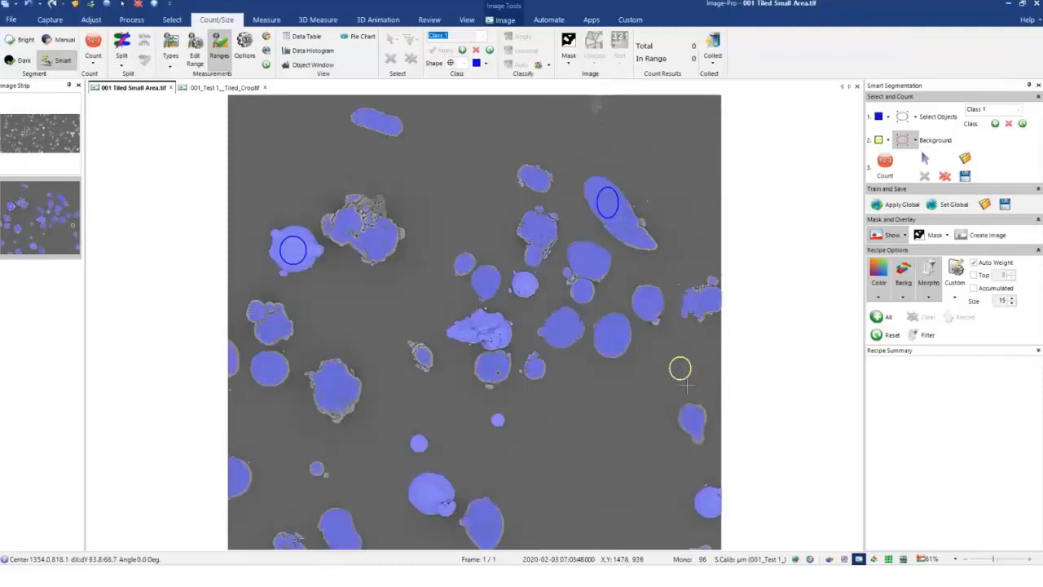
# Step: Inspect the specks inside the background sample up close and delete all the reference samples
pyautogui.scroll(1, 686, 387)
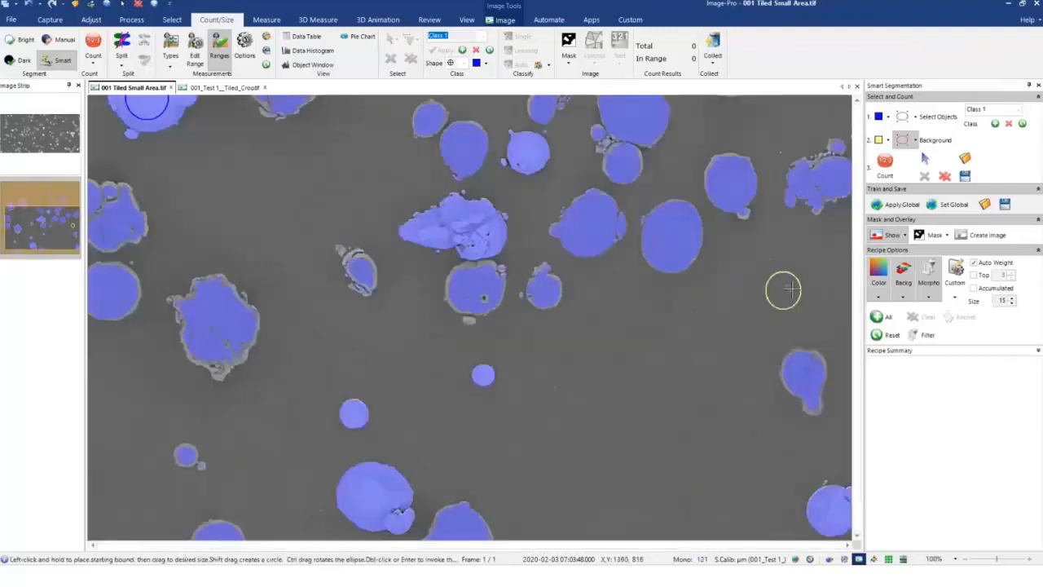
pyautogui.scroll(3, 786, 291)
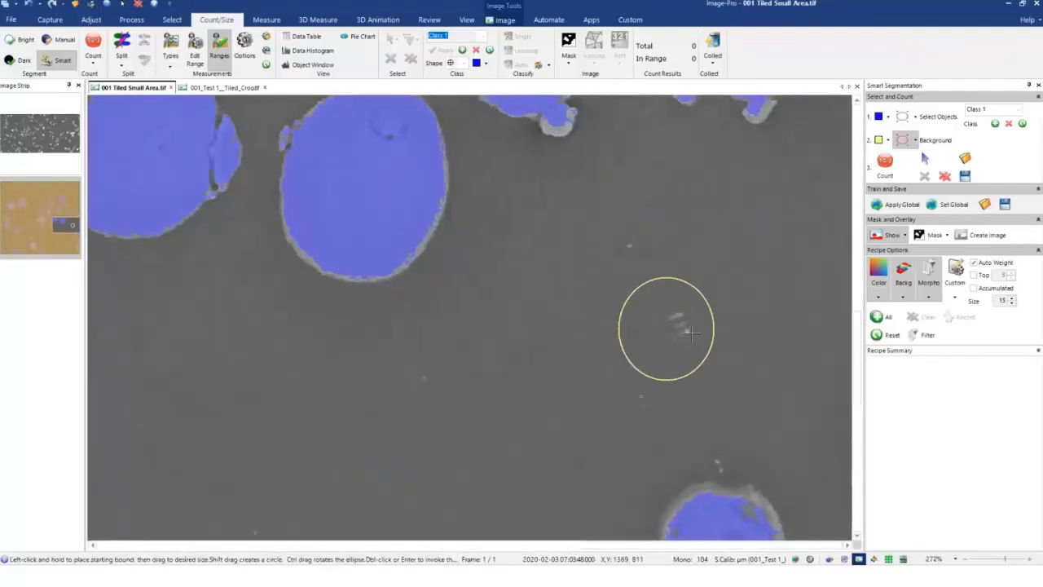
pyautogui.scroll(-2, 687, 331)
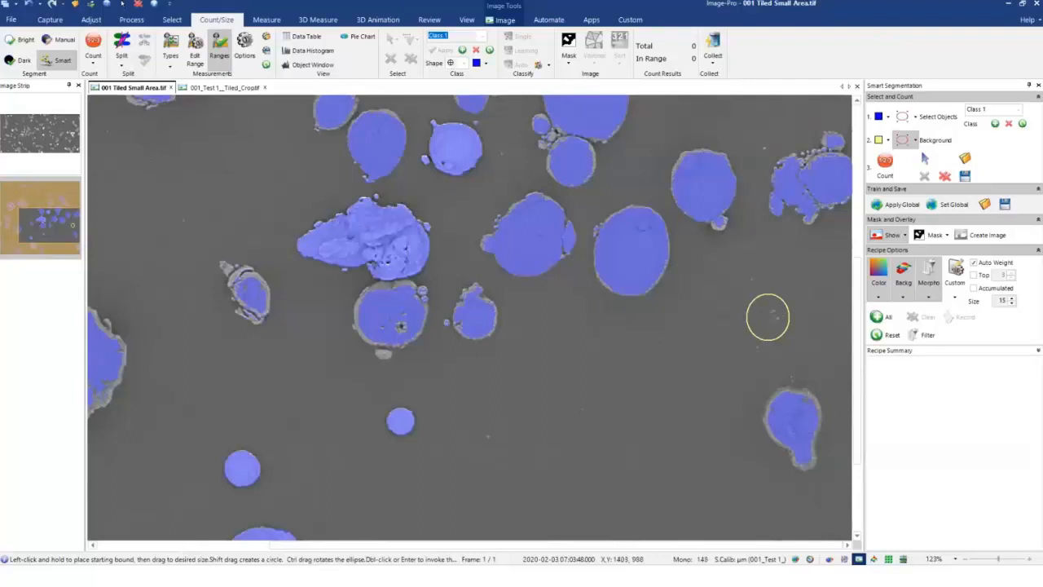
pyautogui.scroll(-2, 641, 318)
pyautogui.scroll(-1, 642, 318)
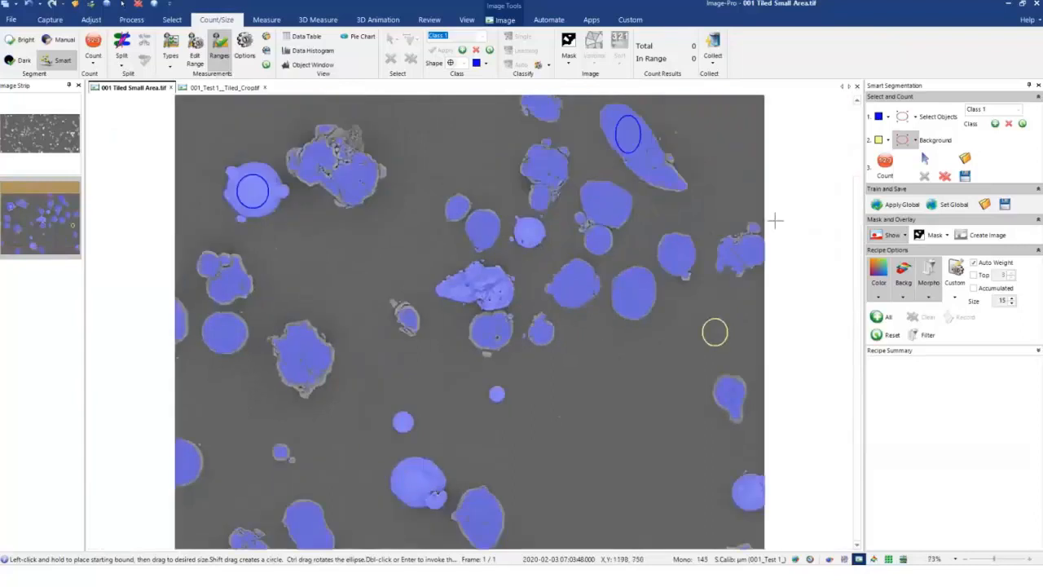
pyautogui.click(944, 176)
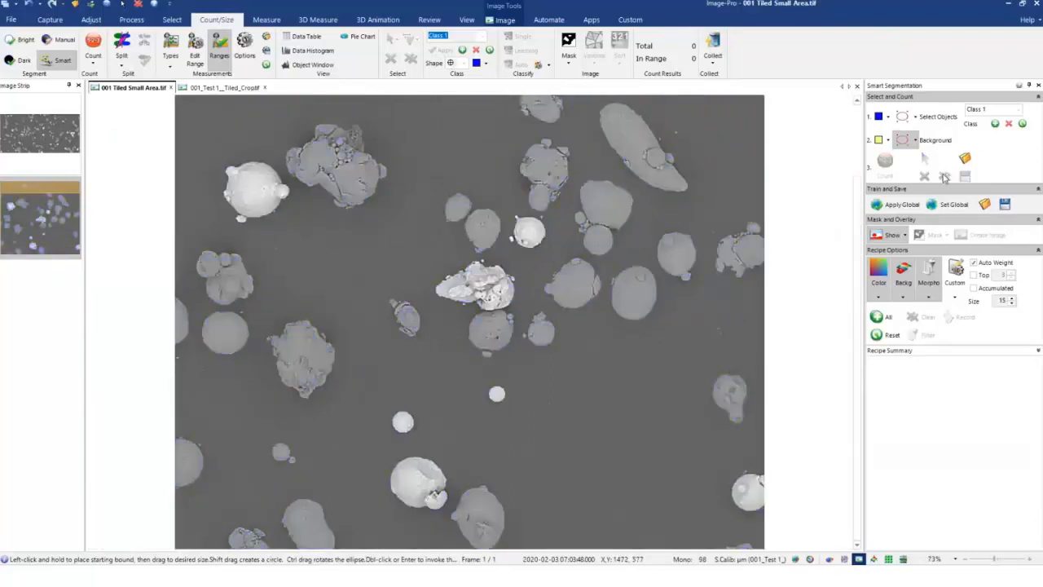
# Step: Mark elliptical Class 1 samples on the long gray particle (about 67 by 85) and bright round particle (about 103 by 96), plus a clean background sample
pyautogui.click(902, 116)
pyautogui.moveTo(614, 119); pyautogui.dragTo(643, 154)
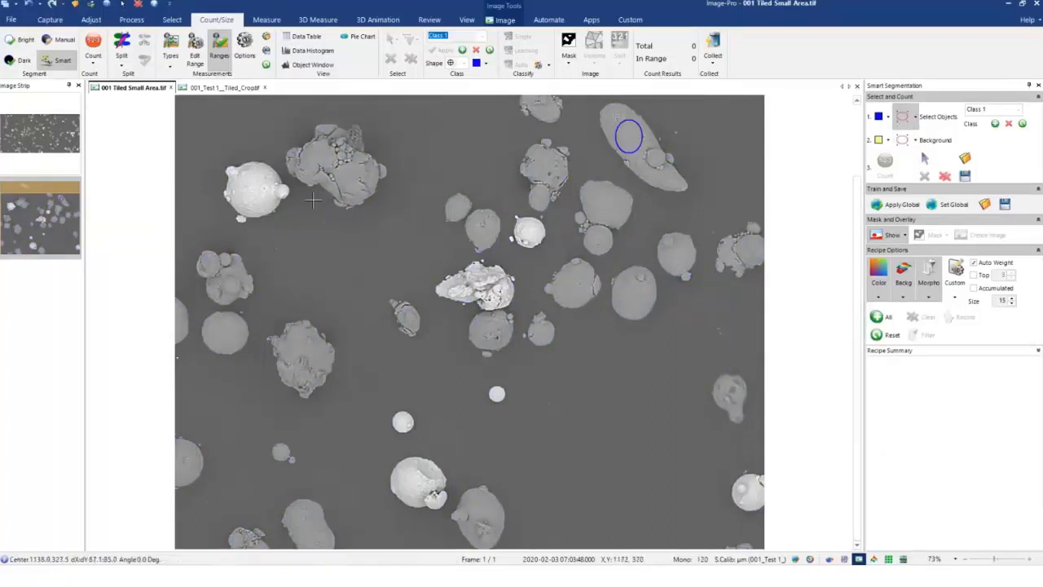
pyautogui.moveTo(235, 174); pyautogui.dragTo(276, 213)
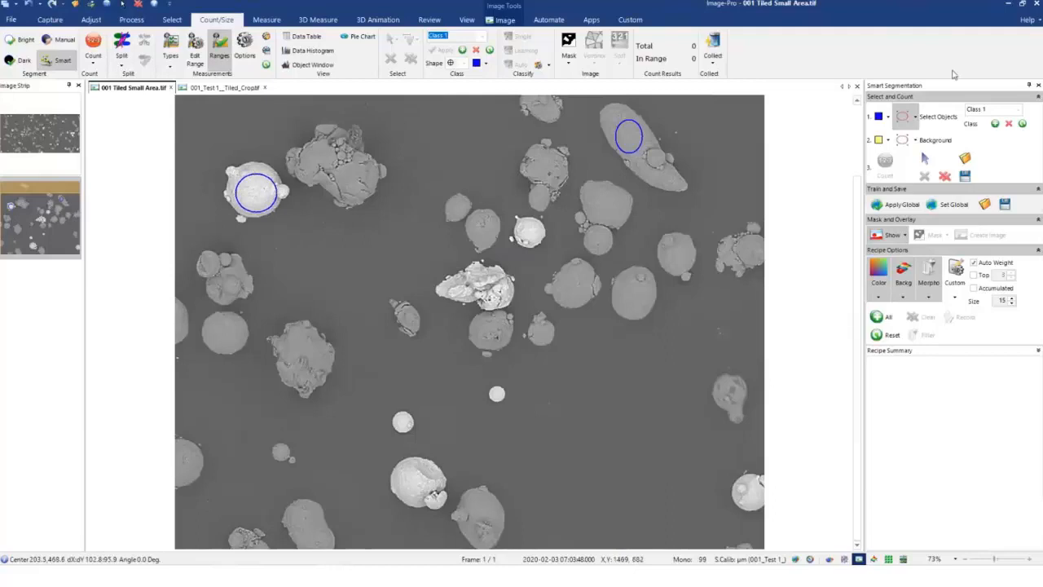
pyautogui.click(901, 143)
pyautogui.moveTo(597, 330); pyautogui.dragTo(626, 371)
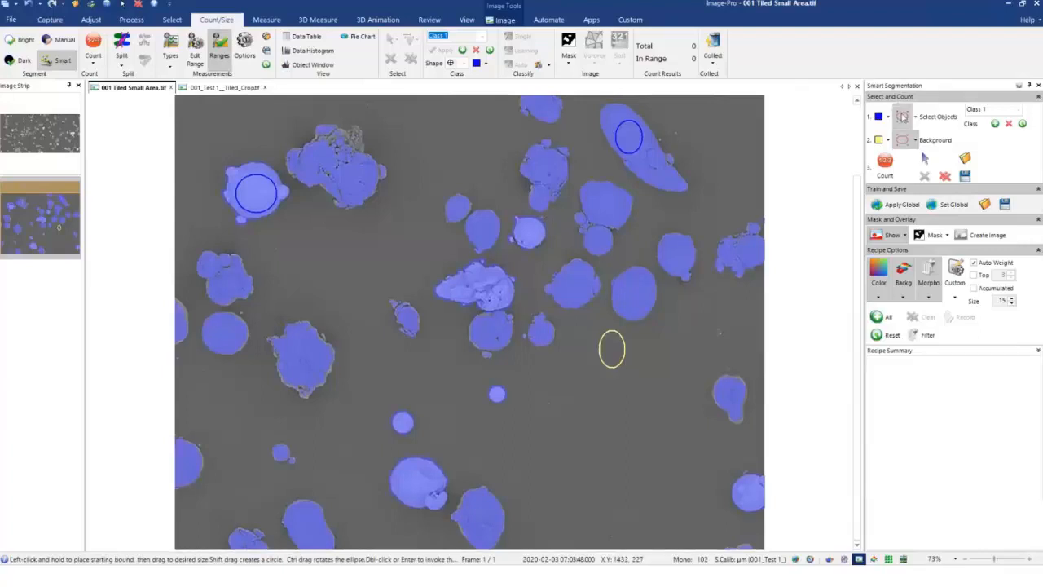
# Step: Add a tiny Class 1 ellipse sample, about 4 by 4, at the upper-left edge of the gray particle beside the large bright one near the bottom
pyautogui.scroll(2, 648, 308)
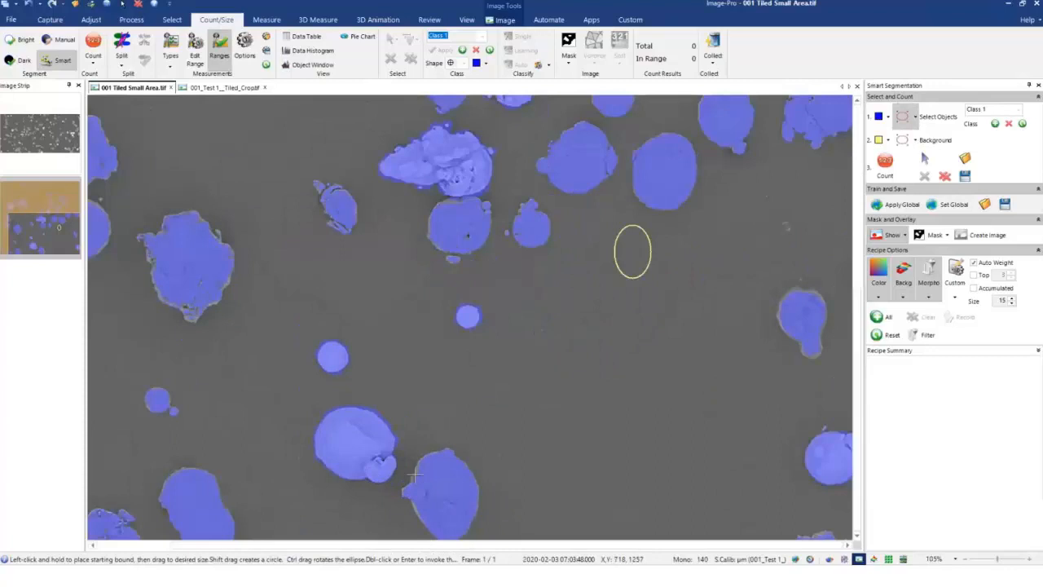
pyautogui.moveTo(414, 475); pyautogui.dragTo(417, 478)
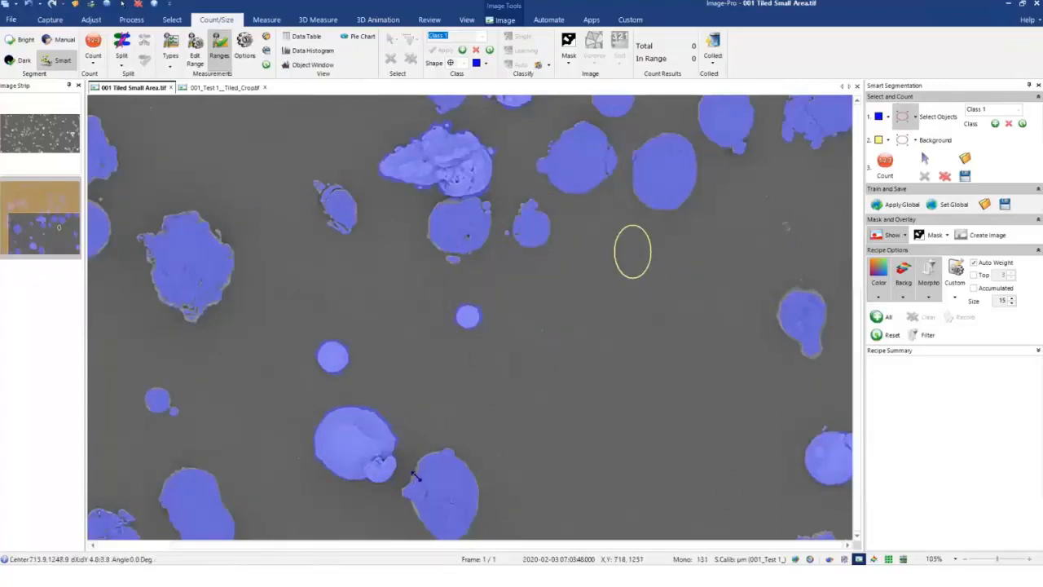
pyautogui.scroll(-2, 416, 462)
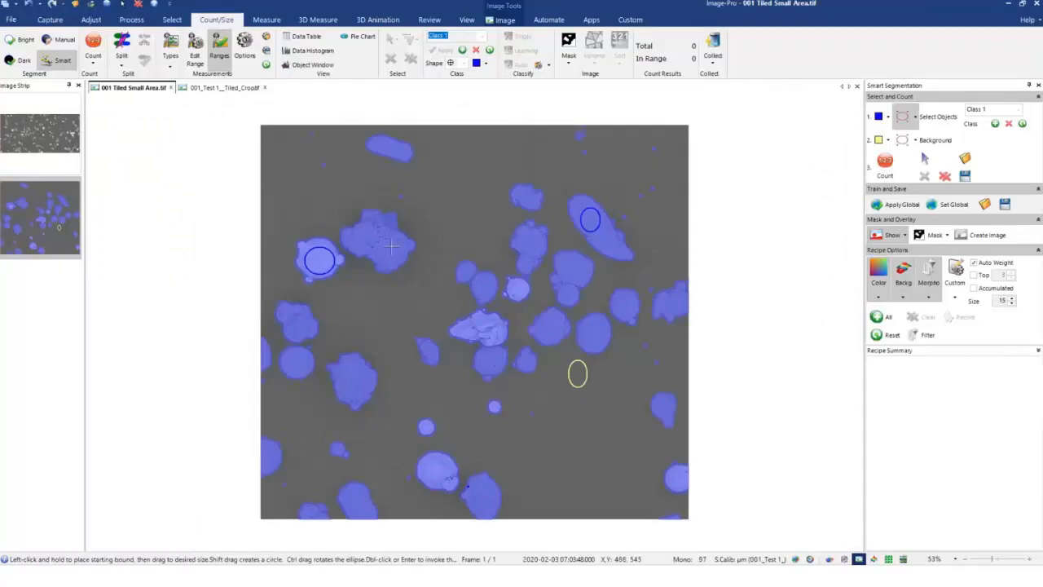
pyautogui.scroll(2, 261, 318)
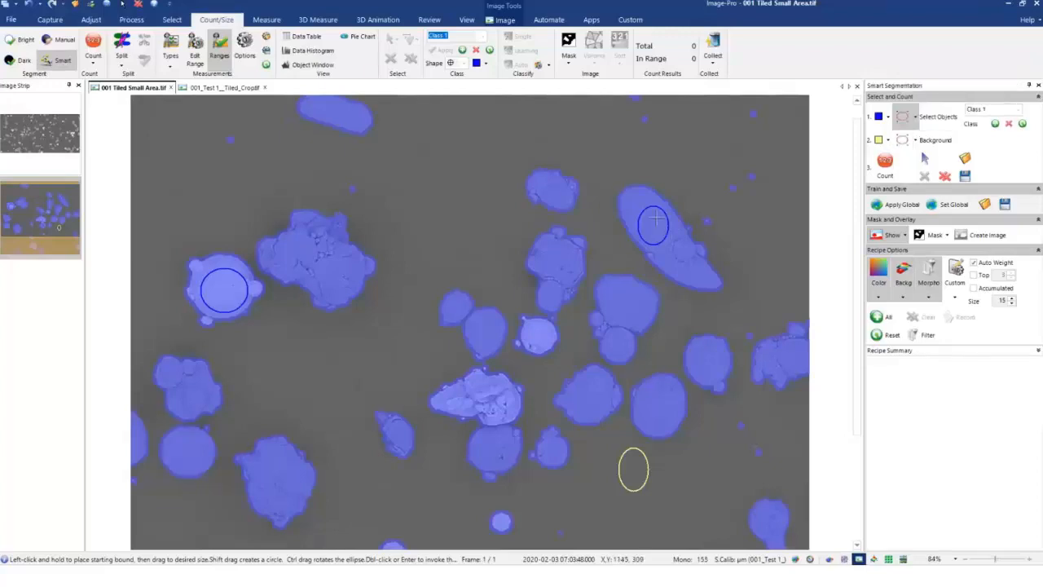
pyautogui.click(917, 118)
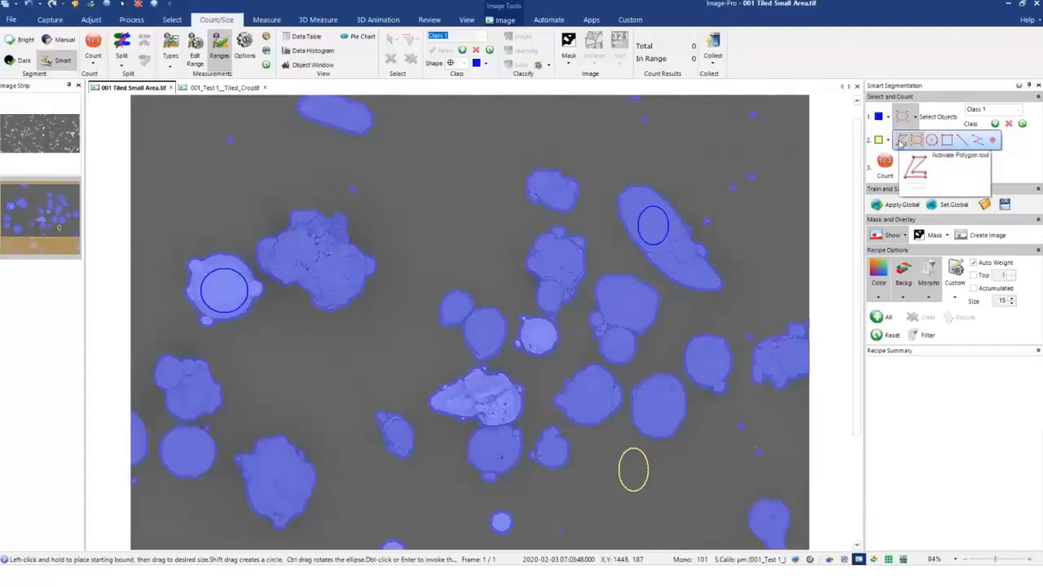
pyautogui.click(901, 140)
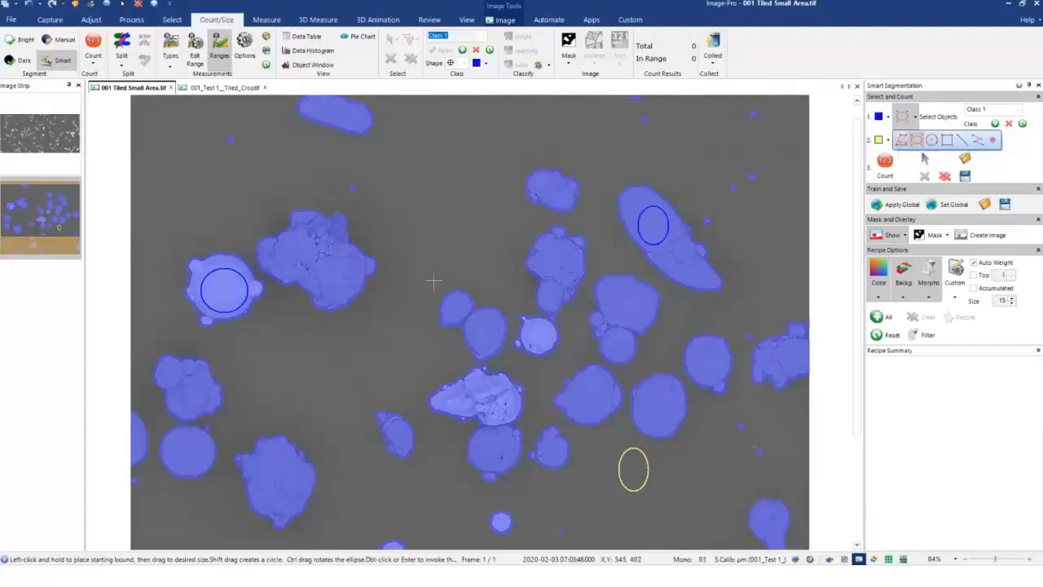
pyautogui.scroll(-1, 467, 272)
pyautogui.scroll(-2, 467, 272)
pyautogui.scroll(3, 665, 185)
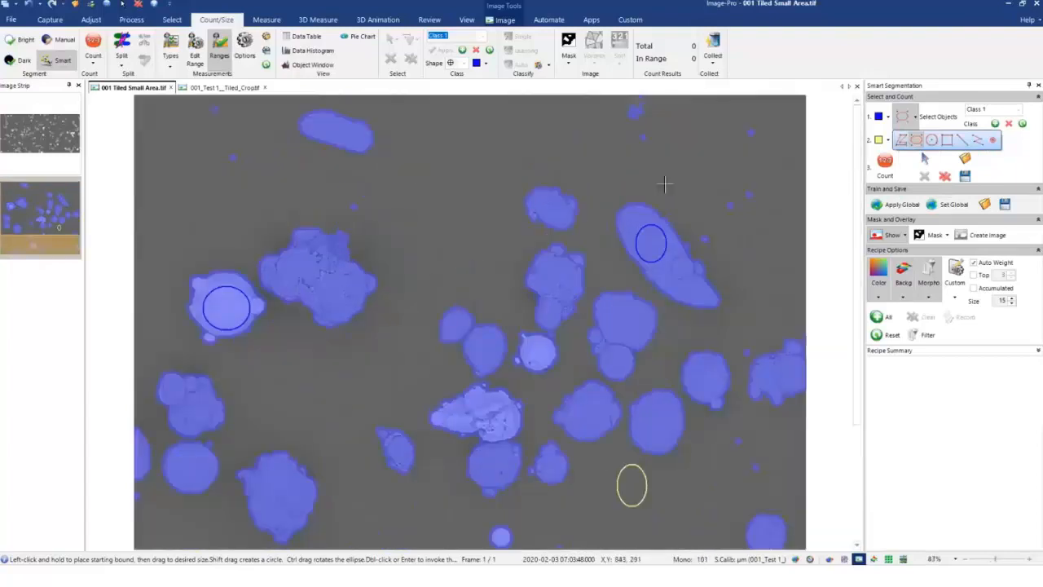
pyautogui.click(998, 165)
# Step: Switch the background sample shape to a line and mark a short background line along the upper-right edge of the large bright round particle
pyautogui.click(915, 140)
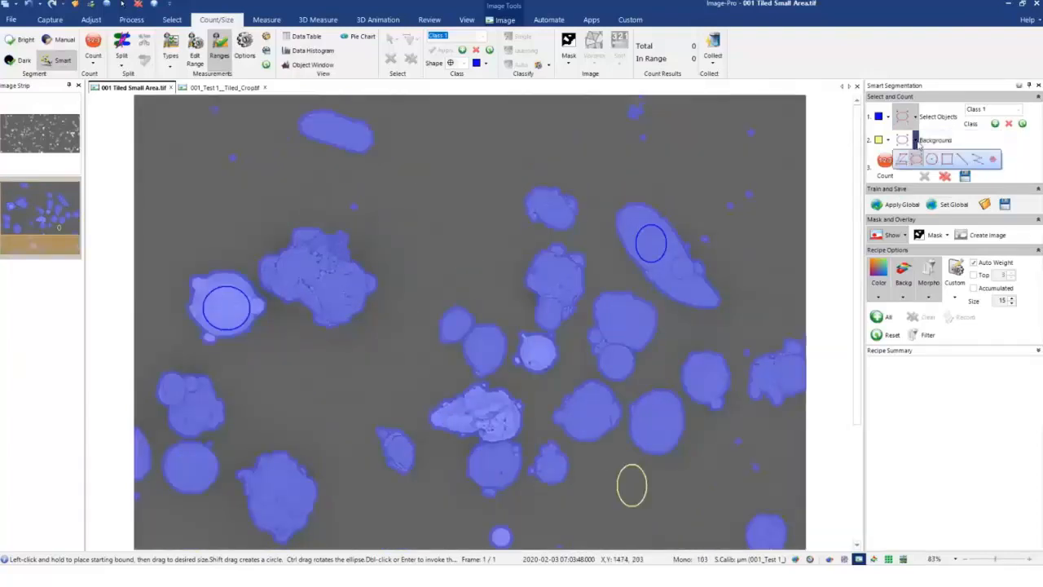
pyautogui.click(961, 160)
pyautogui.scroll(4, 269, 182)
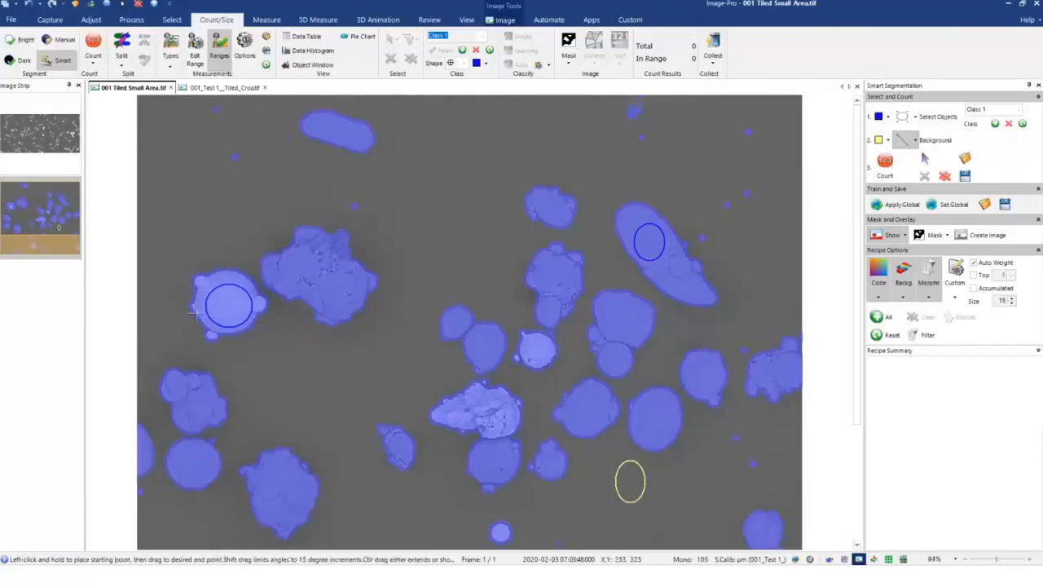
pyautogui.moveTo(446, 356); pyautogui.dragTo(465, 376)
pyautogui.scroll(-4, 201, 317)
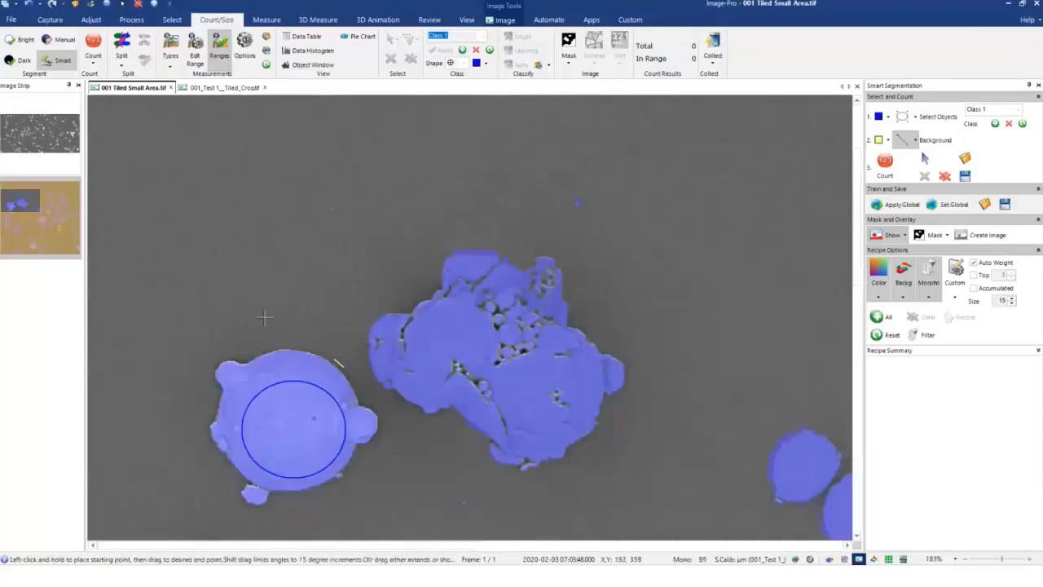
pyautogui.scroll(-2, 201, 318)
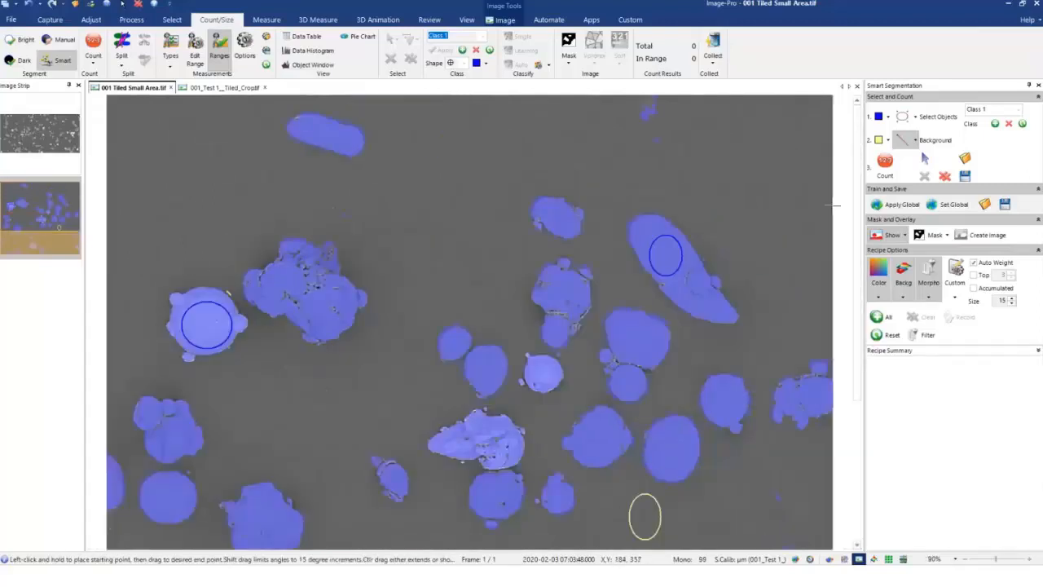
# Step: Add a tiny Class 1 sample in the dark crevice of the upper central cluster and a short background line above the small bright particle
pyautogui.click(902, 117)
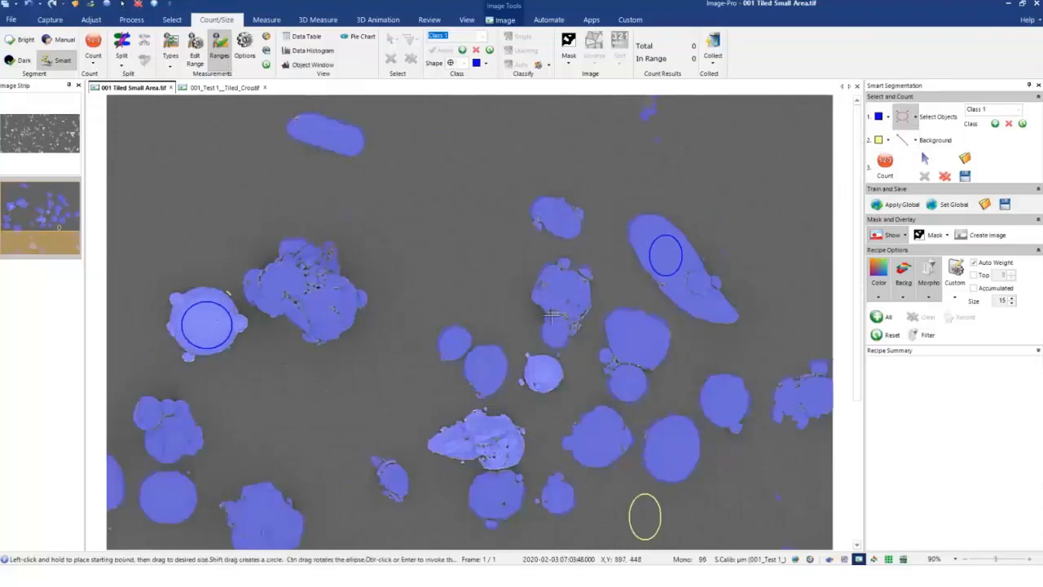
pyautogui.moveTo(557, 312); pyautogui.dragTo(560, 314)
pyautogui.click(904, 141)
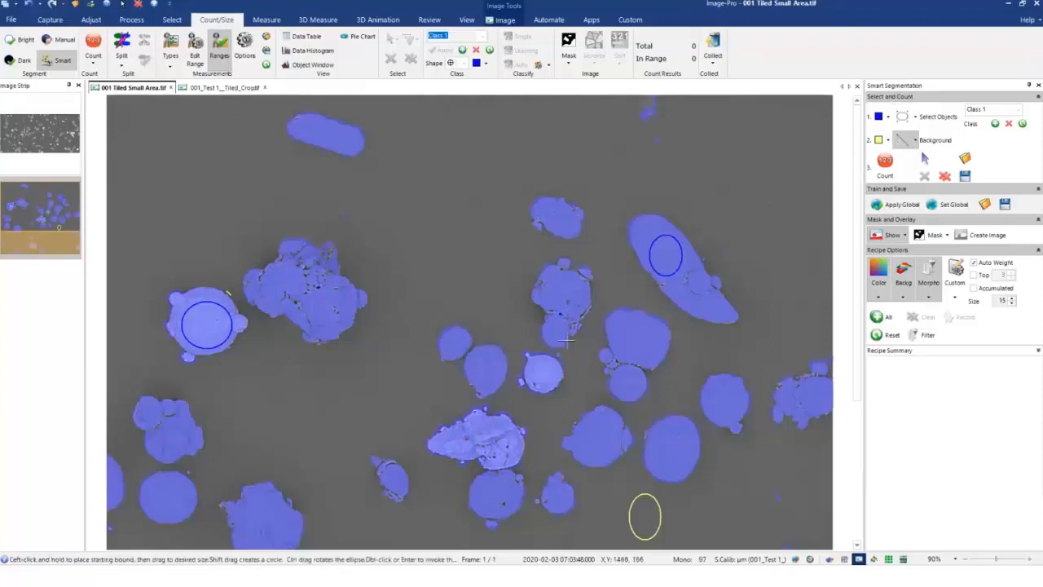
pyautogui.moveTo(540, 352); pyautogui.dragTo(543, 353)
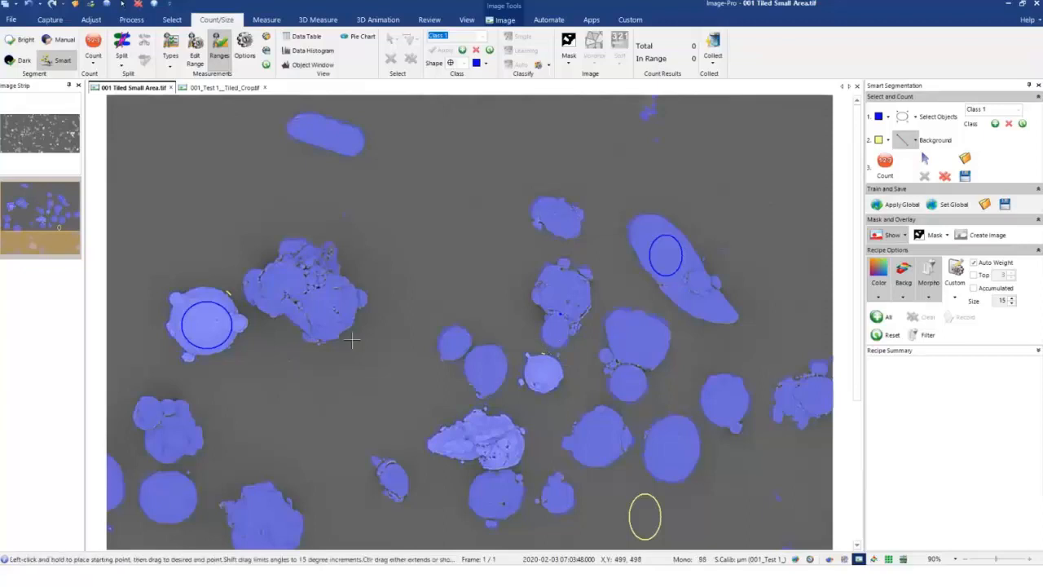
pyautogui.scroll(-3, 352, 341)
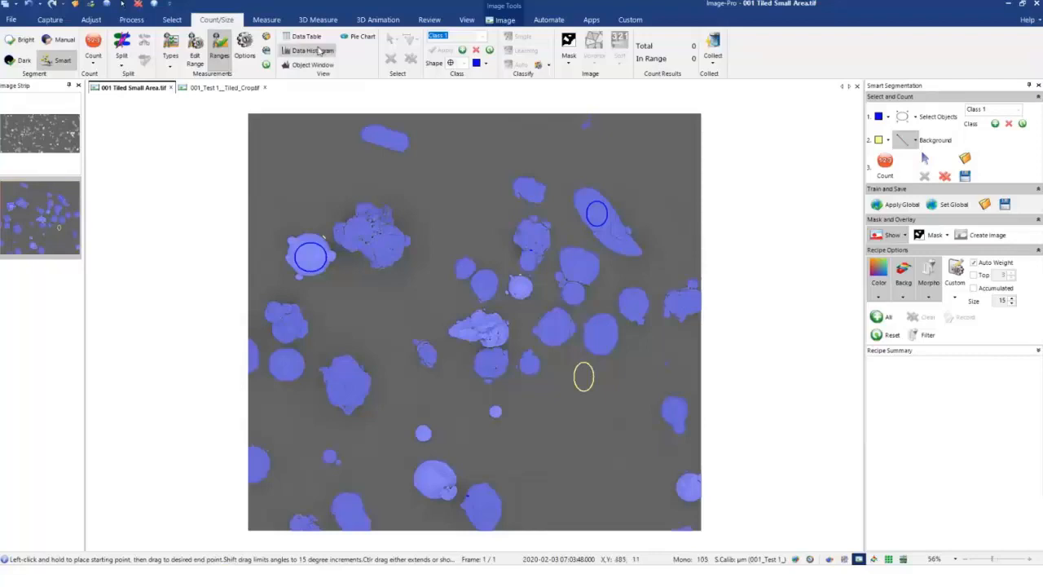
# Step: Enable Fill Holes in the segmentation options and close the measurement options
pyautogui.click(246, 48)
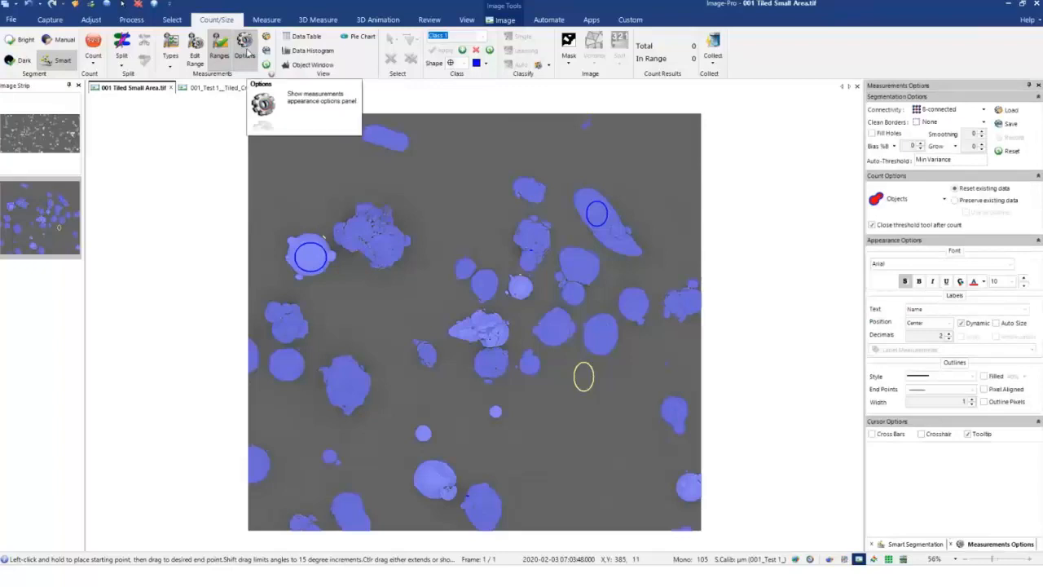
pyautogui.click(883, 134)
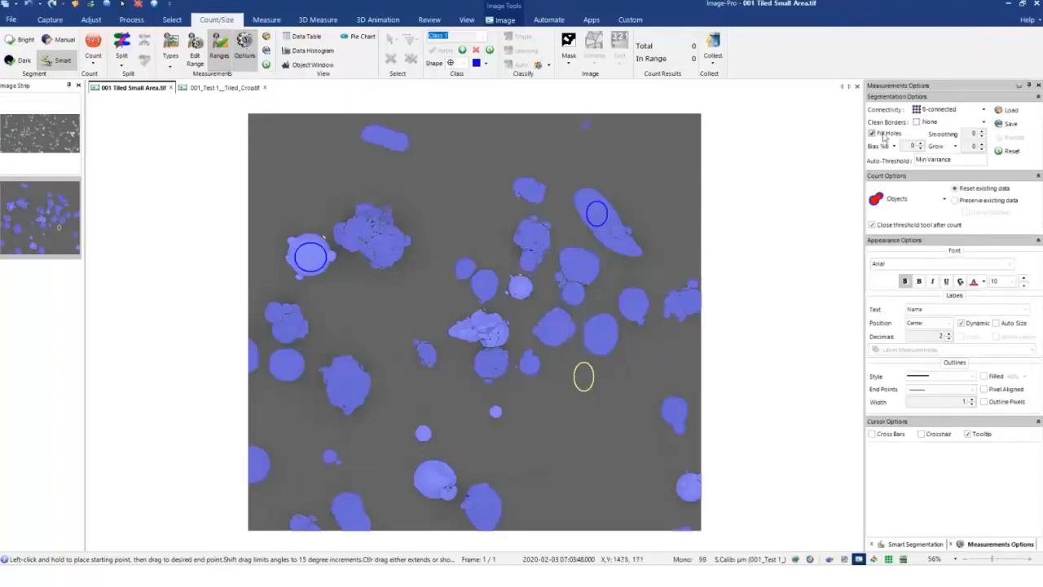
pyautogui.click(246, 47)
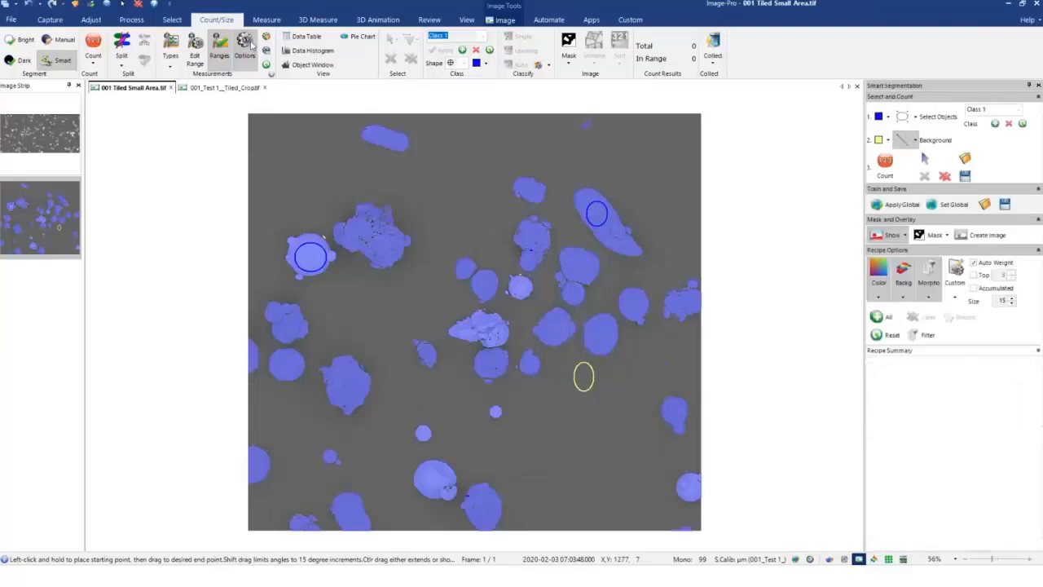
# Step: Set the Region:Area range minimum to 8.36 using a logarithmic histogram, and have the filter applied on close
pyautogui.click(195, 55)
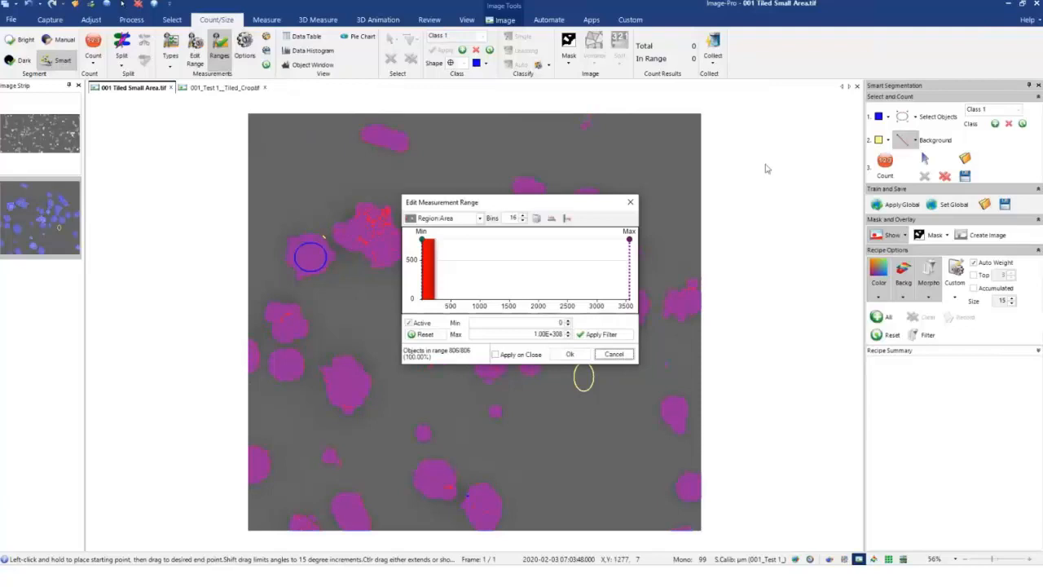
pyautogui.moveTo(492, 202); pyautogui.dragTo(758, 135)
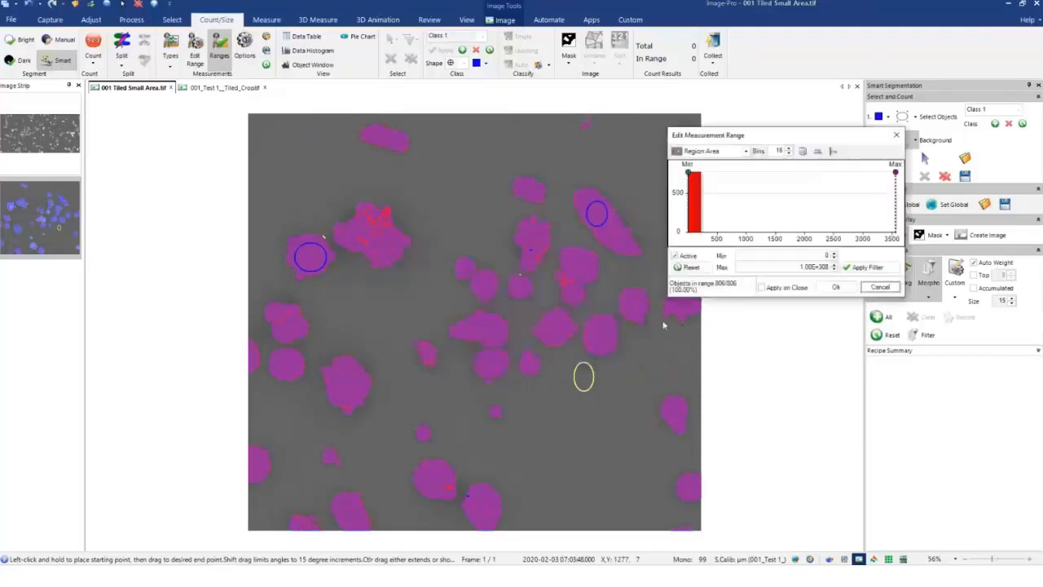
pyautogui.click(742, 154)
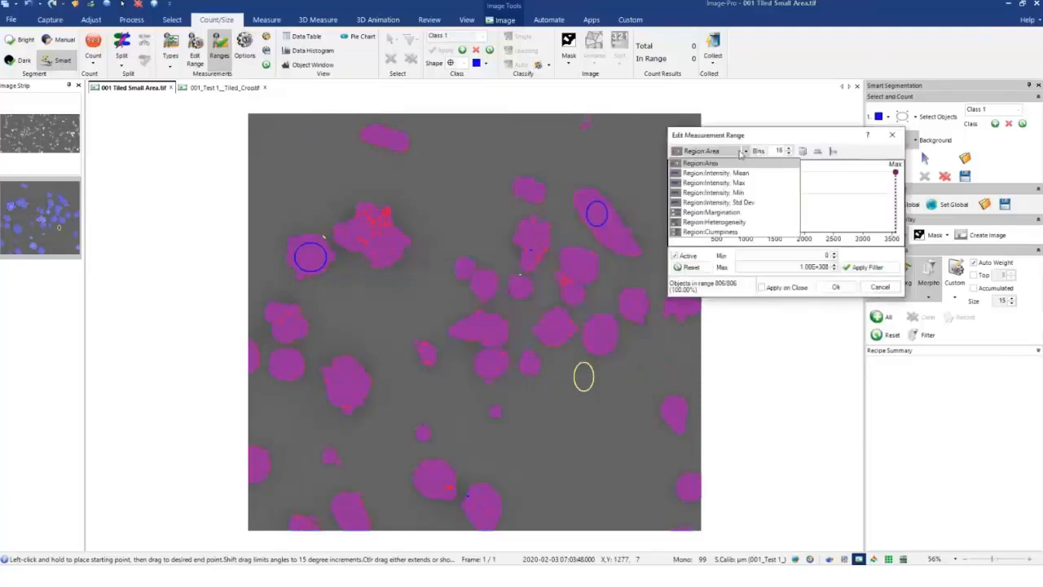
pyautogui.click(717, 163)
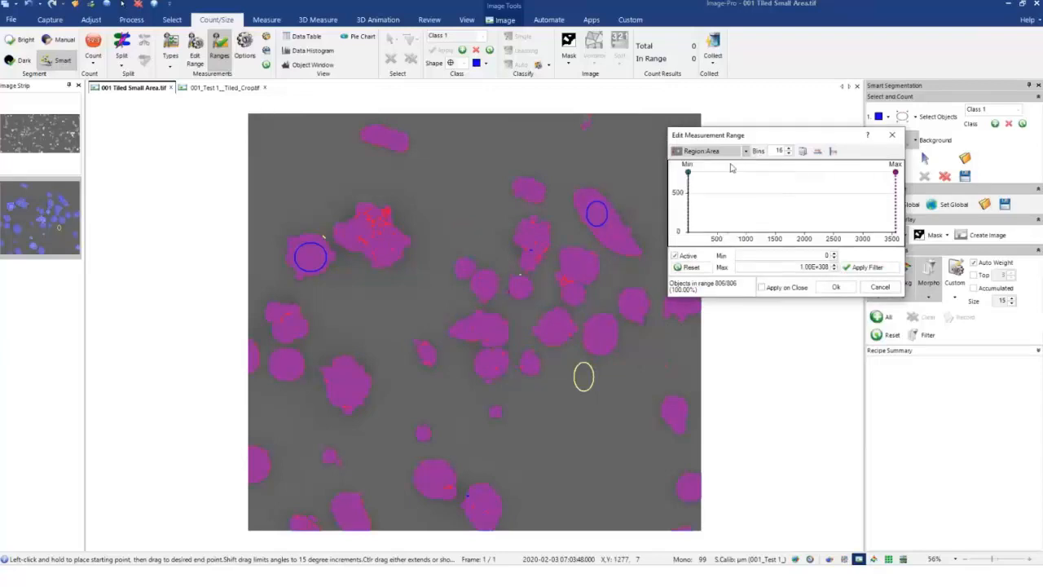
pyautogui.click(819, 153)
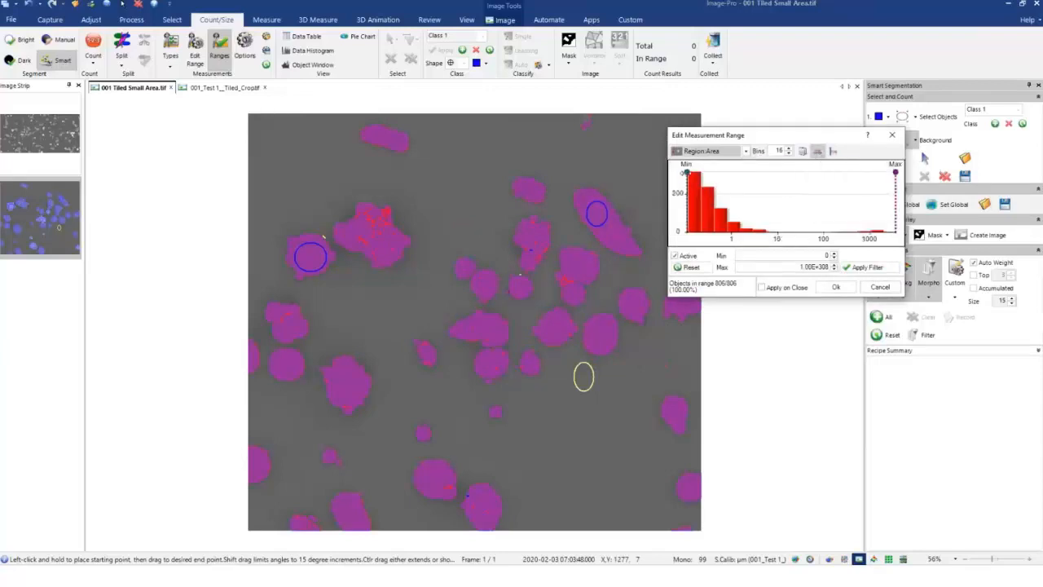
pyautogui.moveTo(690, 173); pyautogui.dragTo(692, 173)
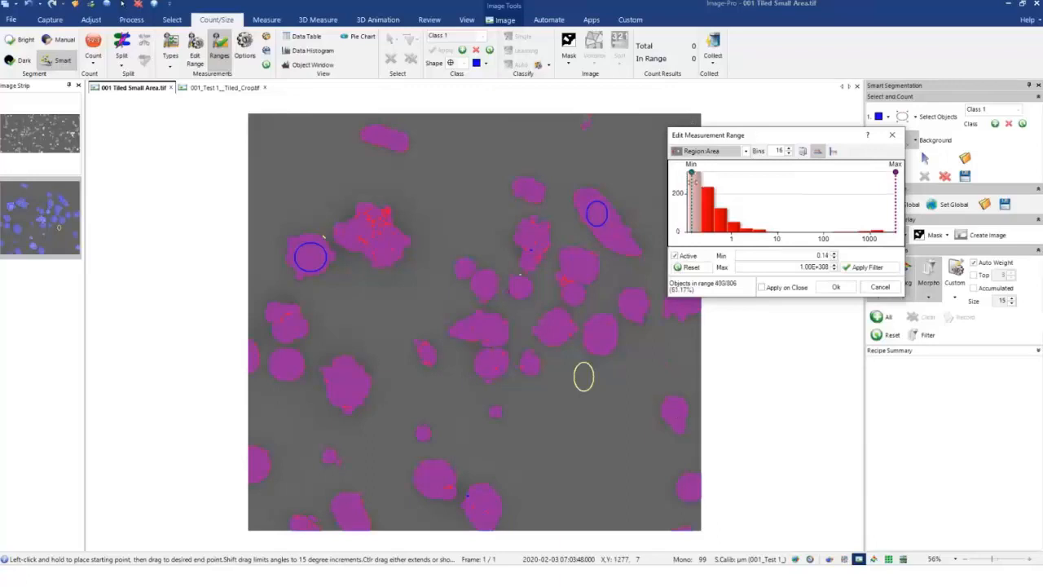
pyautogui.moveTo(691, 173)
pyautogui.mouseDown()
pyautogui.moveTo(789, 183)
pyautogui.moveTo(775, 187)
pyautogui.mouseUp()
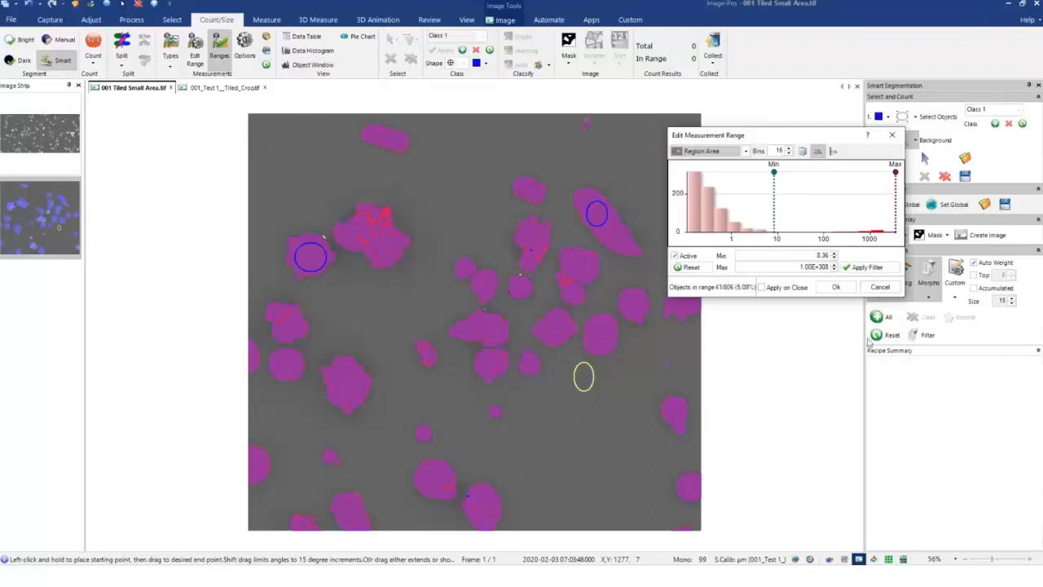
pyautogui.click(761, 286)
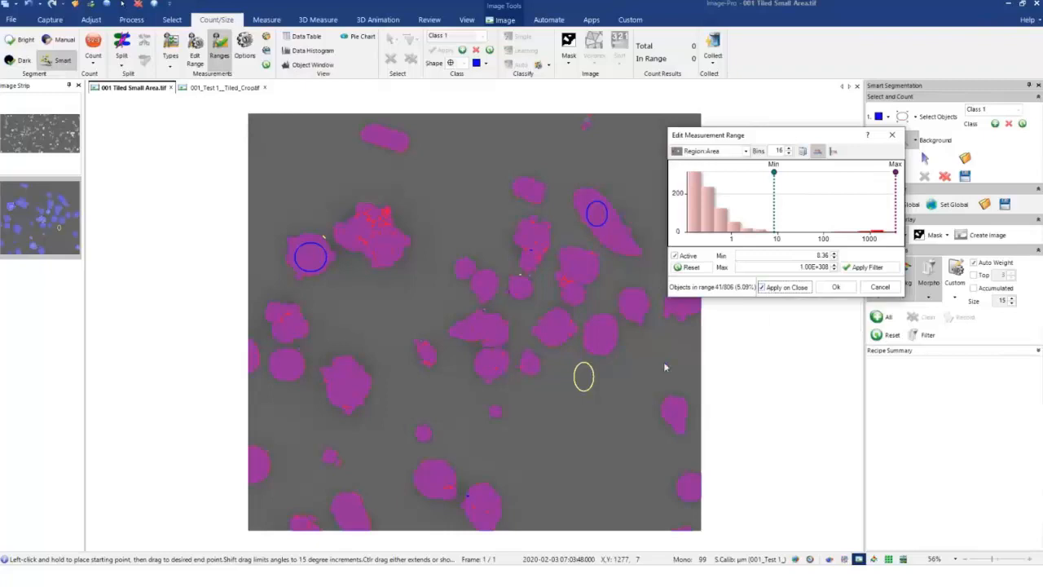
pyautogui.click(835, 288)
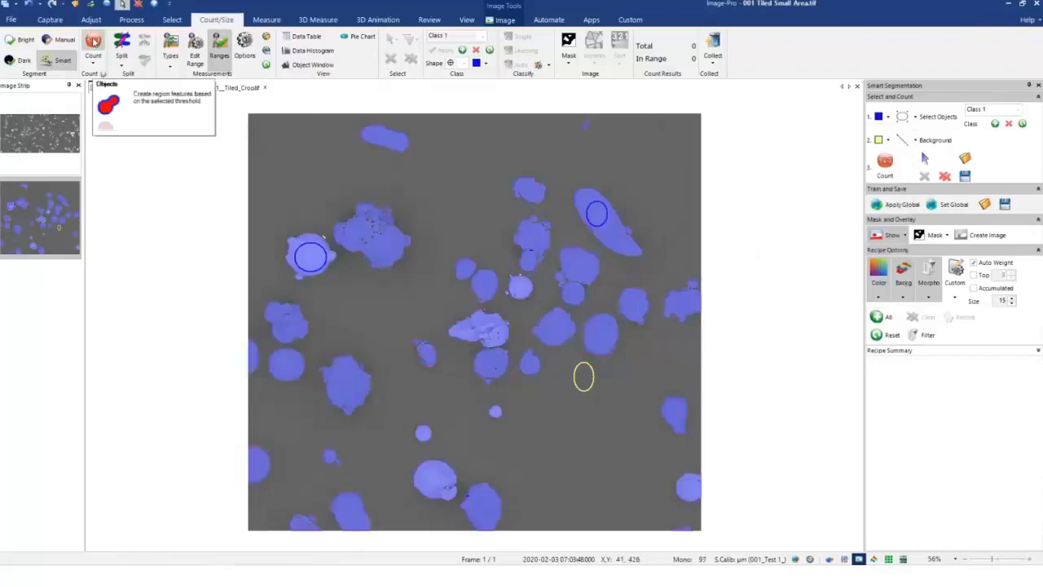
# Step: Count the segmented particles and enable Split Objects with Count
pyautogui.click(93, 41)
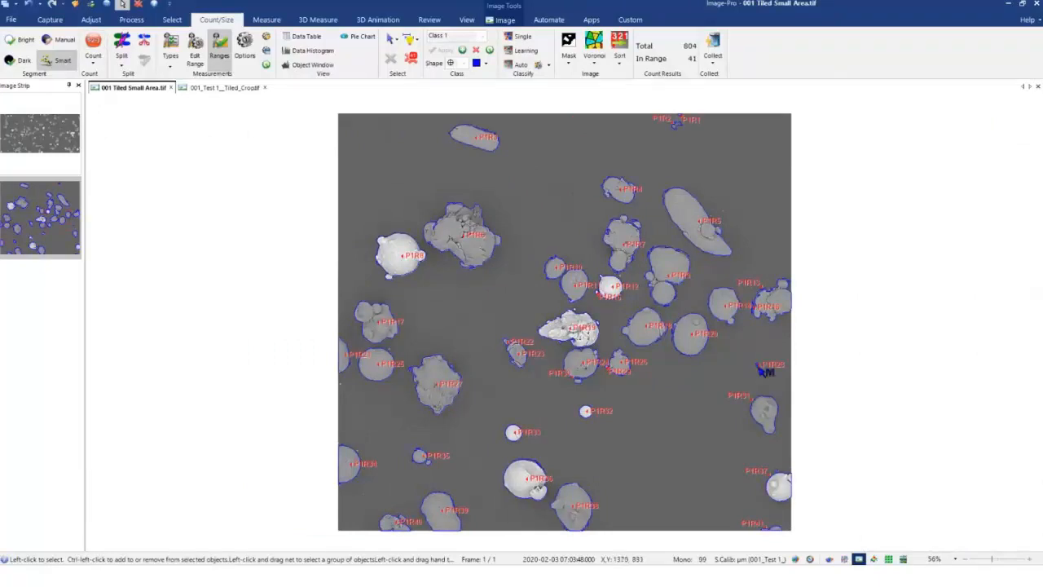
pyautogui.moveTo(763, 369)
pyautogui.click(122, 65)
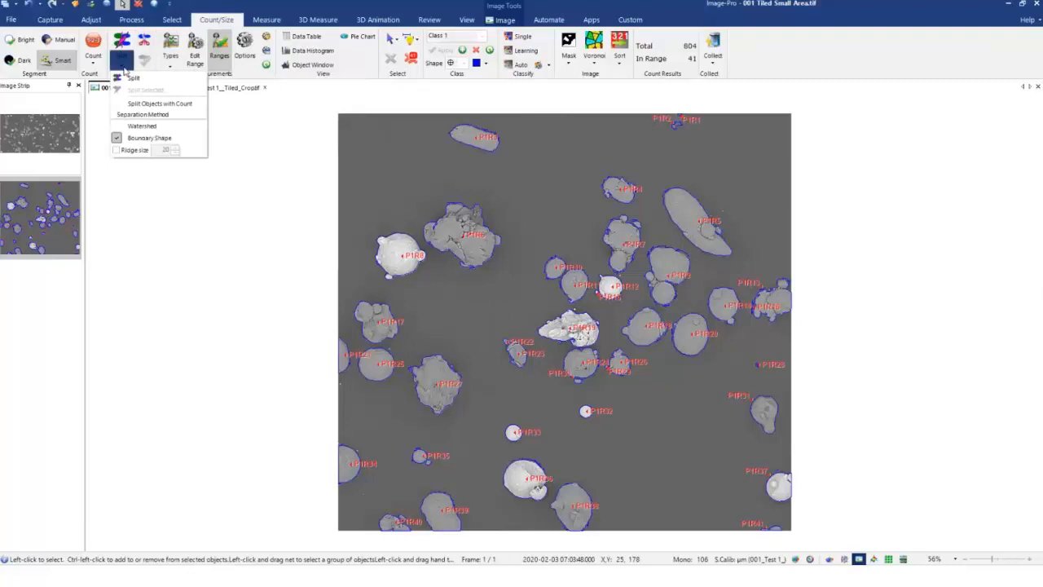
pyautogui.click(121, 106)
# Step: Raise the Region:Area range minimum to 25.42 and accept the range with the filter applied on close
pyautogui.click(167, 61)
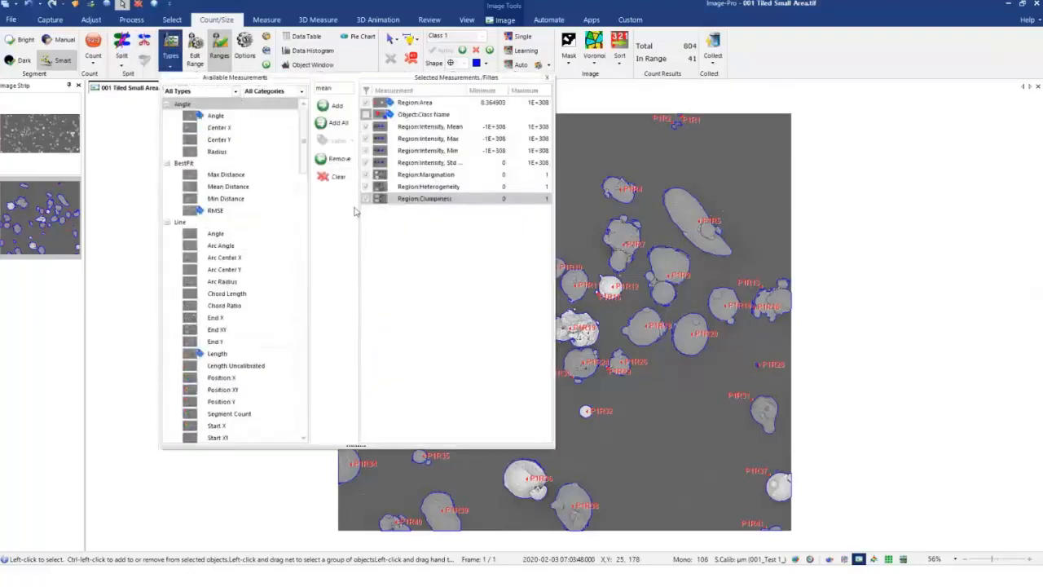
pyautogui.click(547, 78)
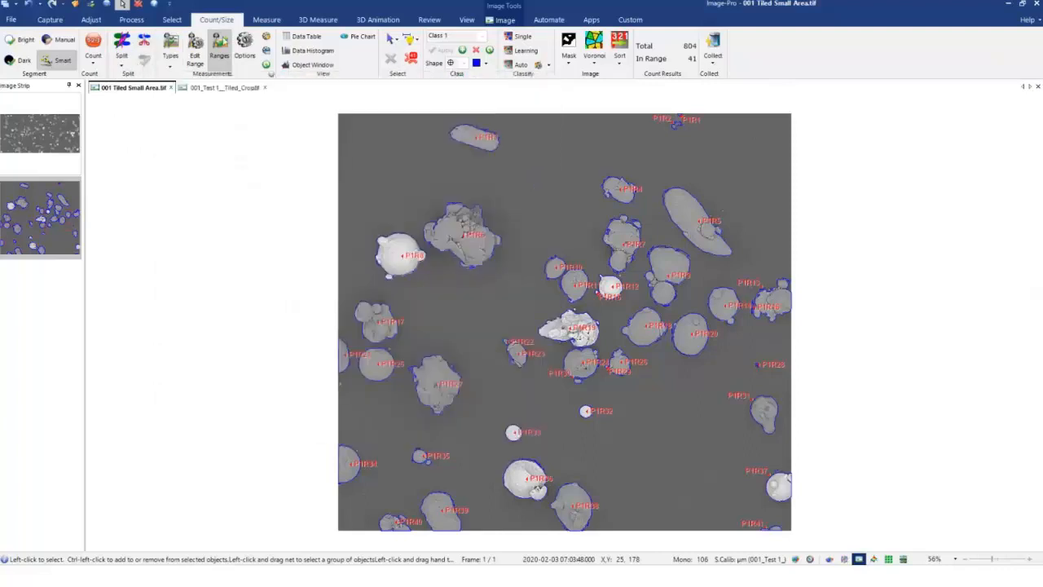
pyautogui.click(218, 50)
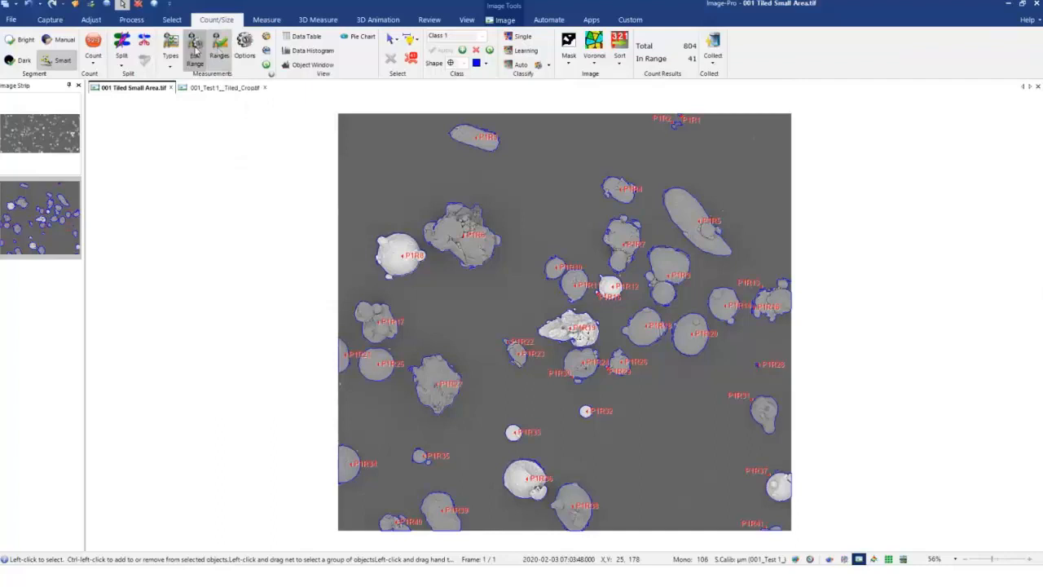
pyautogui.click(195, 51)
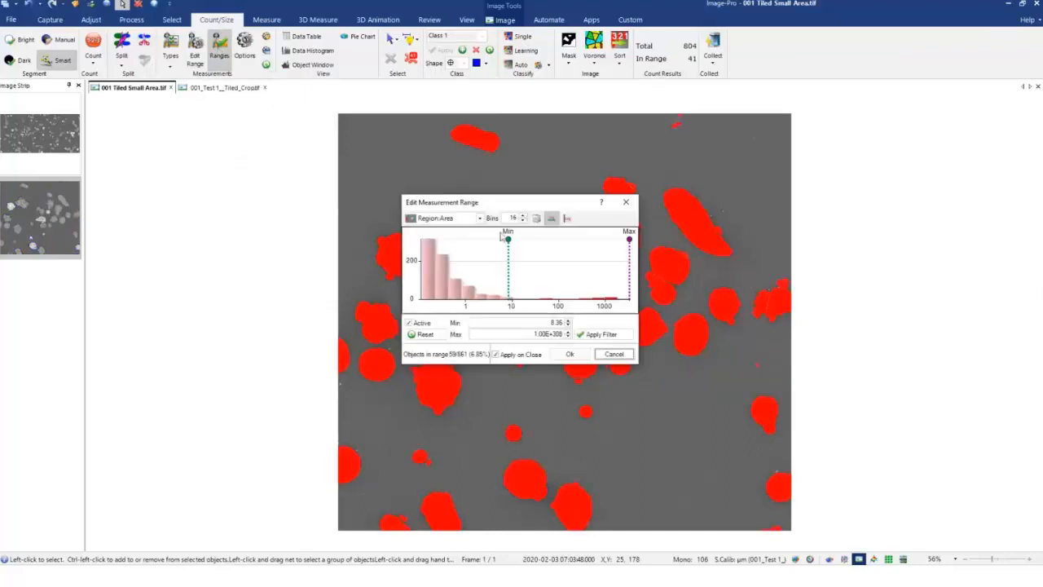
pyautogui.moveTo(507, 240)
pyautogui.mouseDown()
pyautogui.moveTo(538, 242)
pyautogui.moveTo(529, 245)
pyautogui.mouseUp()
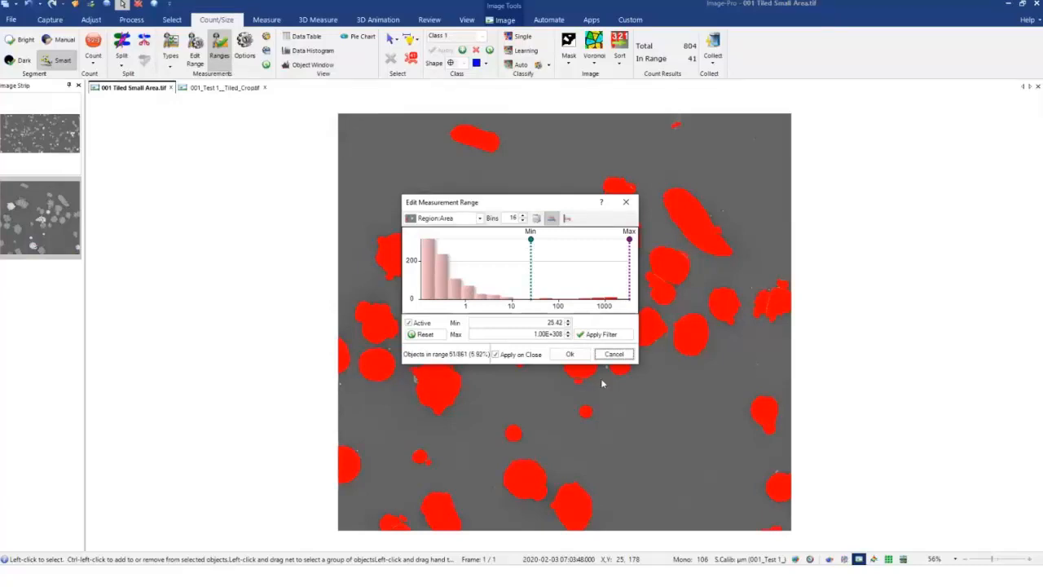
pyautogui.click(555, 360)
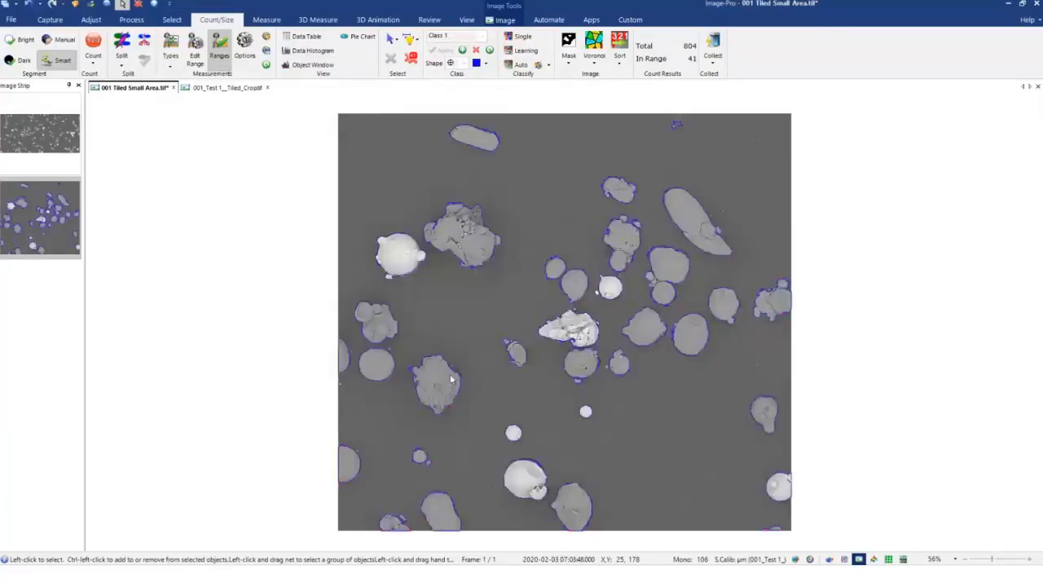
# Step: Count the particles with splitting applied, turn off Split Objects with Count, and recount them unsplit
pyautogui.click(92, 43)
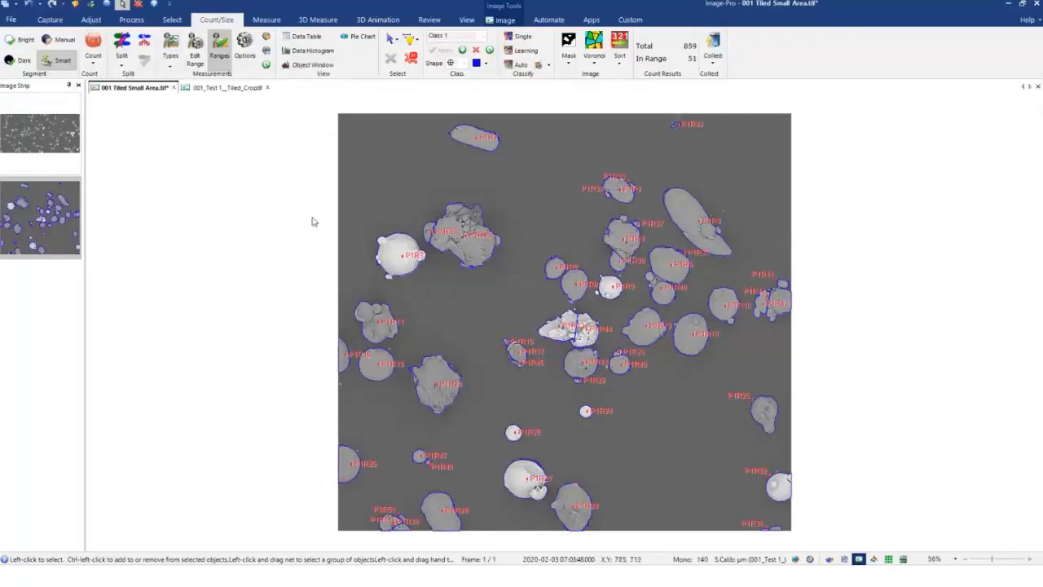
pyautogui.click(121, 62)
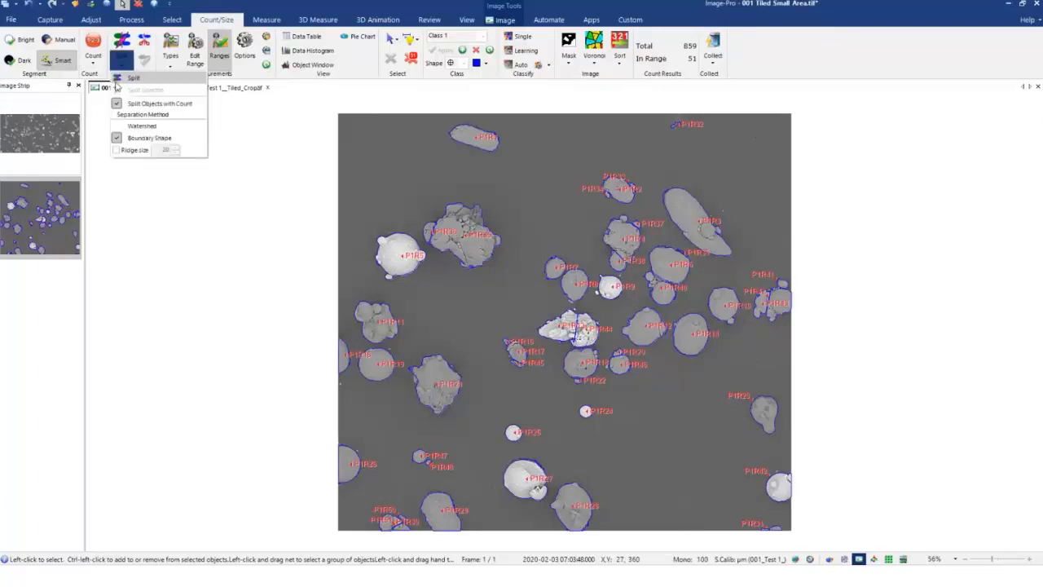
pyautogui.click(95, 42)
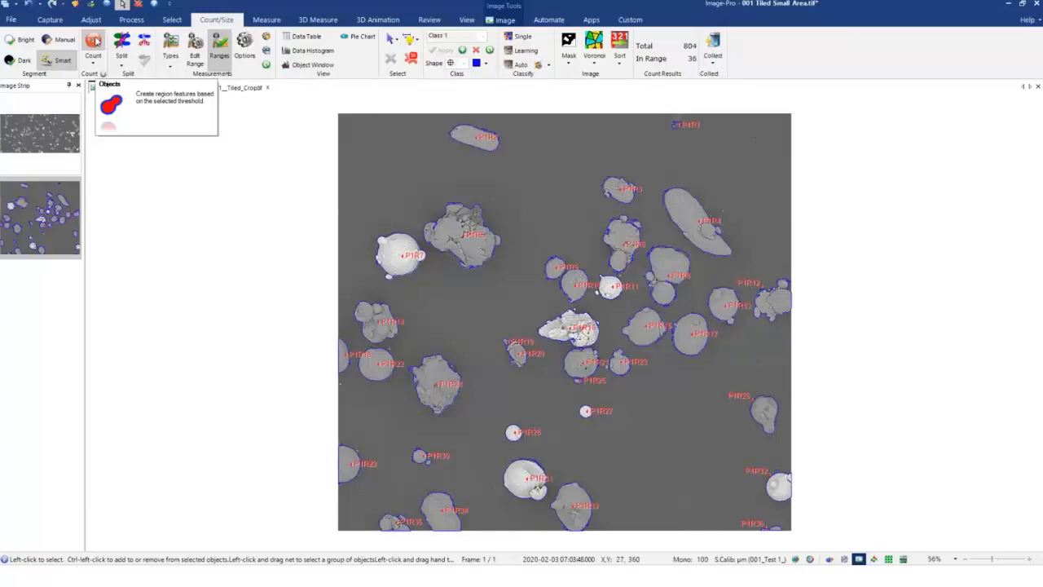
# Step: View the dialog for saving the measurement options as an .iqo file and leave it without saving
pyautogui.click(266, 50)
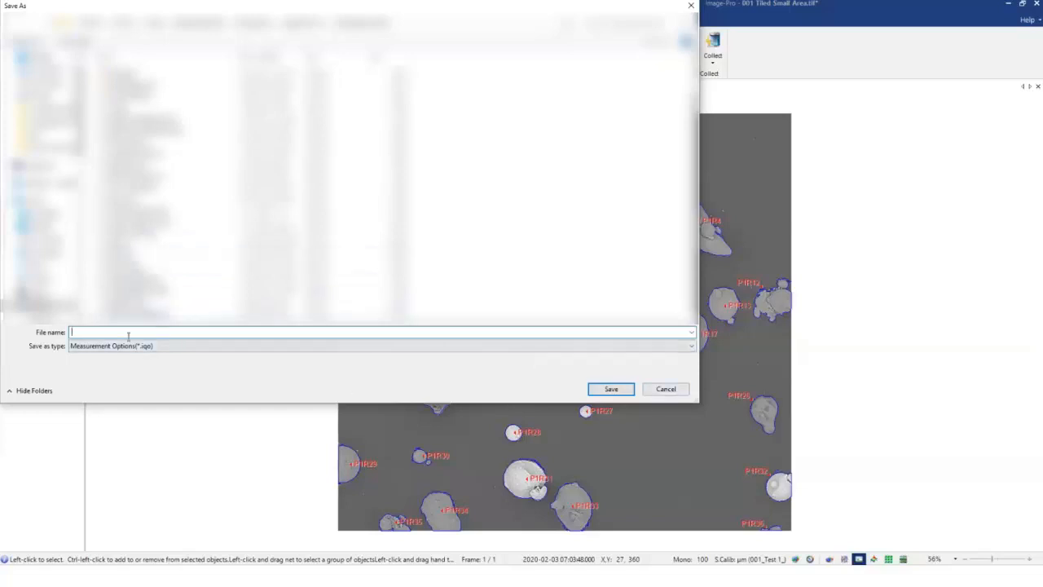
pyautogui.click(665, 390)
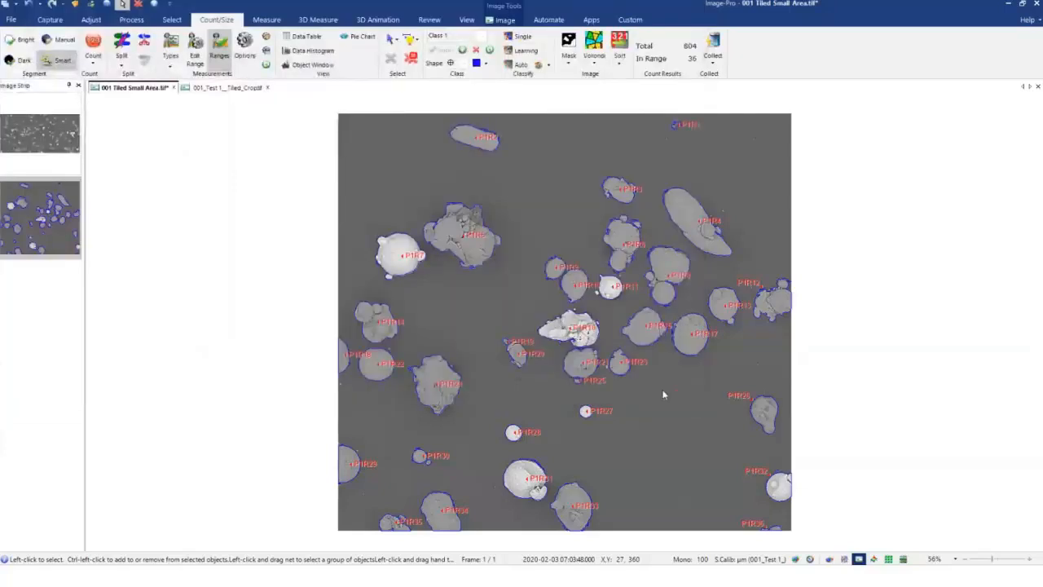
# Step: Start a learning classification and add a class named Phase 1
pyautogui.click(526, 52)
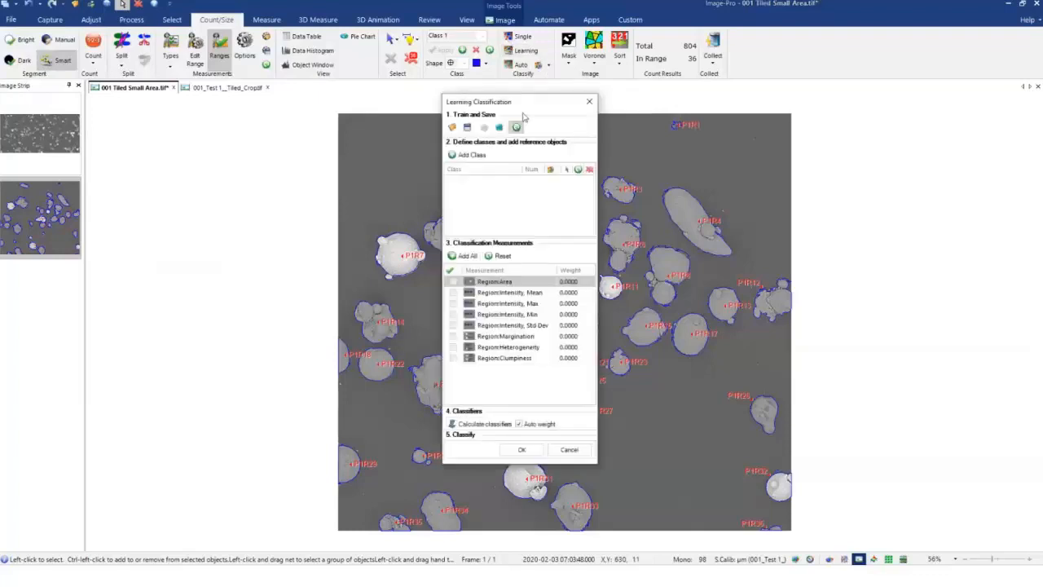
pyautogui.moveTo(538, 106); pyautogui.dragTo(803, 69)
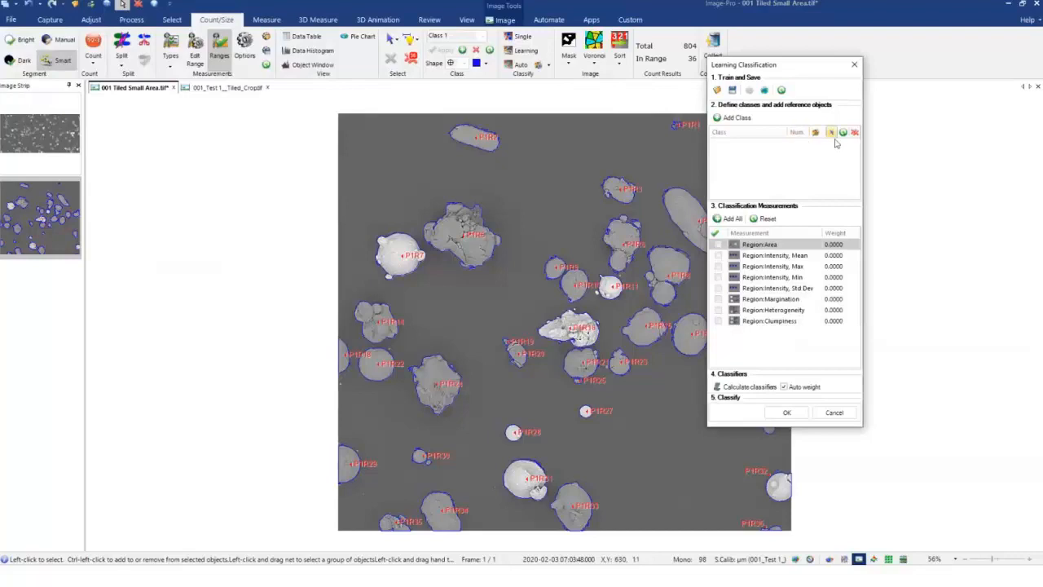
pyautogui.click(746, 121)
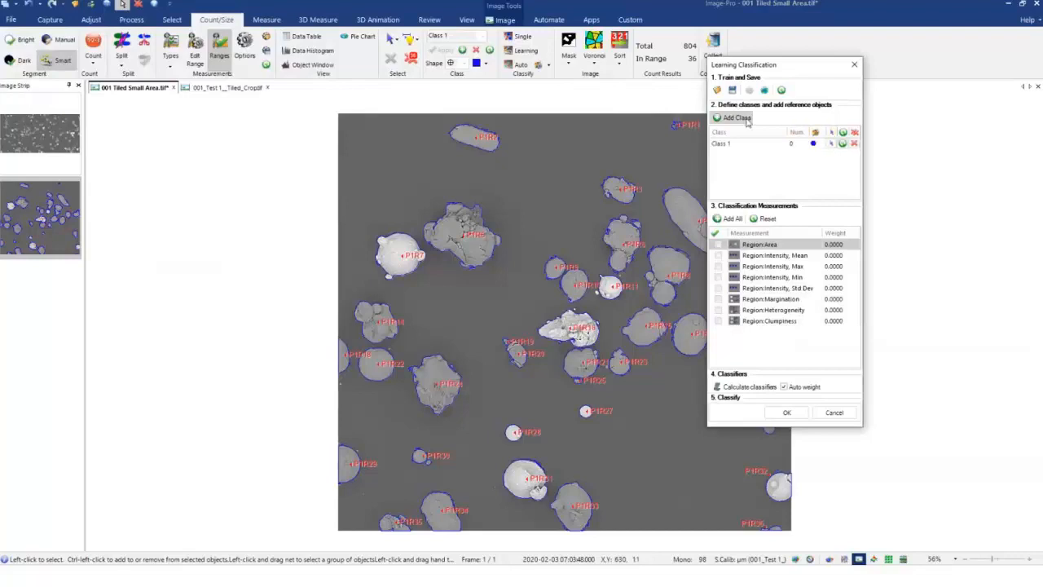
pyautogui.click(737, 143)
pyautogui.click(737, 143)
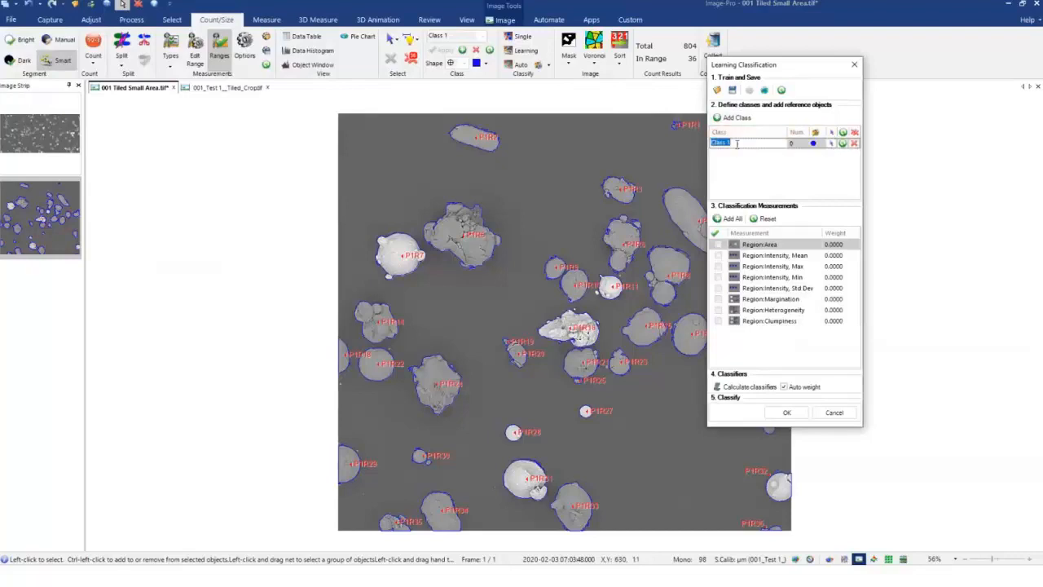
pyautogui.write('Phase 1')
# Step: Assign the elongated gray particle near the image's upper edge and the large rough gray particle below it as Phase 1 reference objects
pyautogui.click(830, 144)
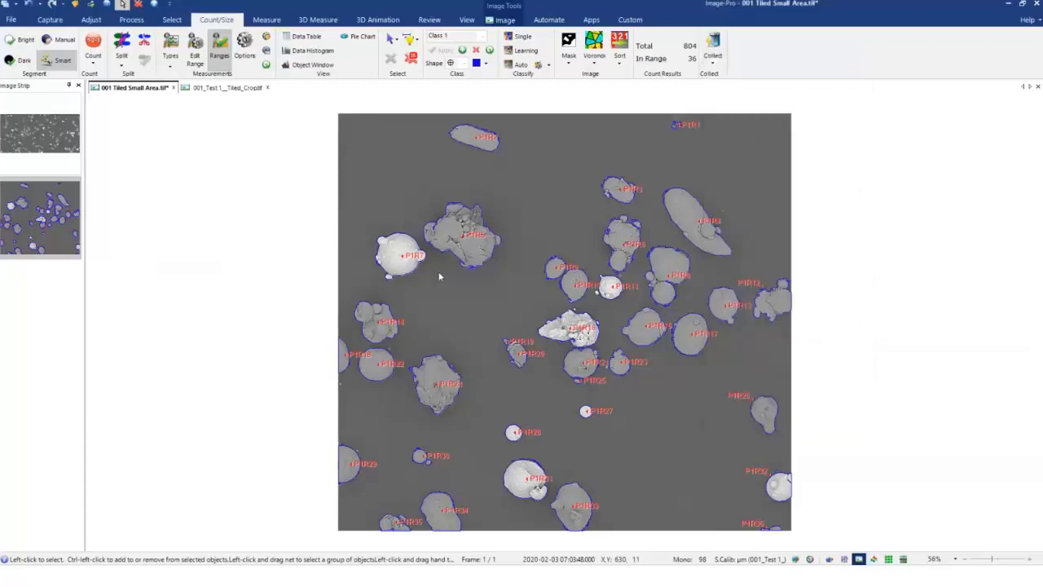
pyautogui.click(478, 139)
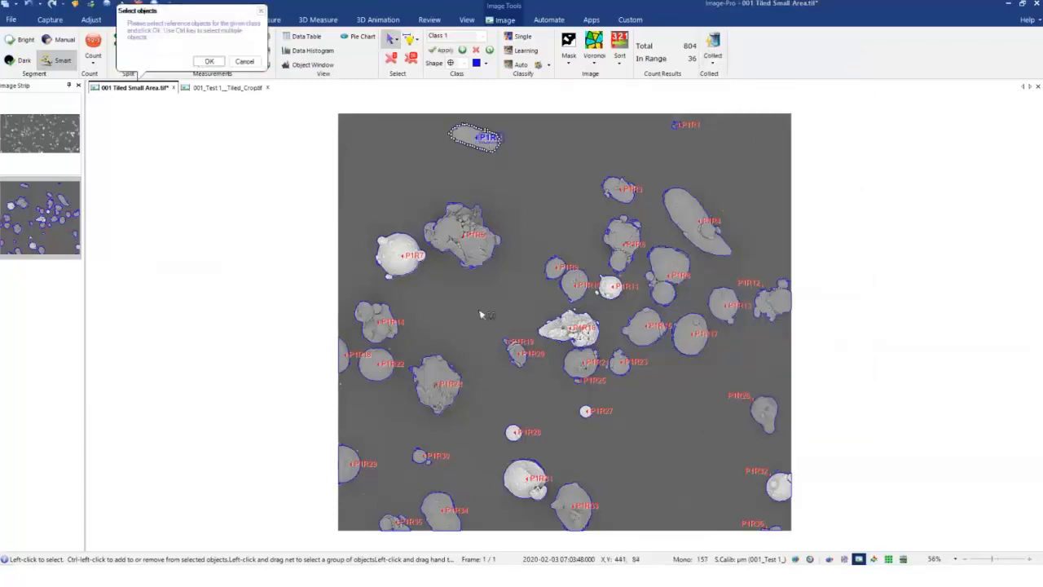
pyautogui.moveTo(480, 257)
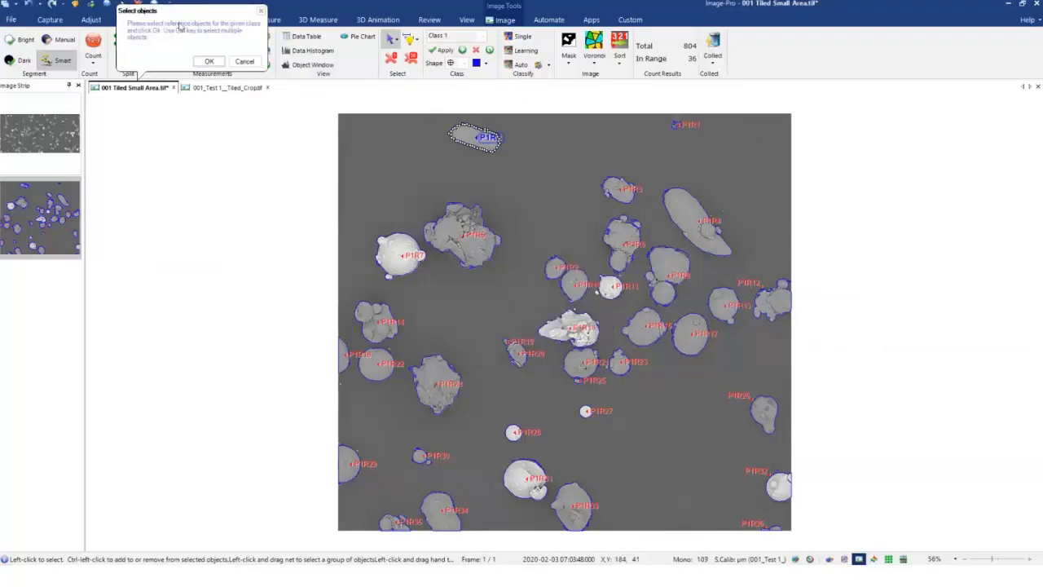
pyautogui.keyDown('ctrl'); pyautogui.click(489, 257); pyautogui.keyUp('ctrl')
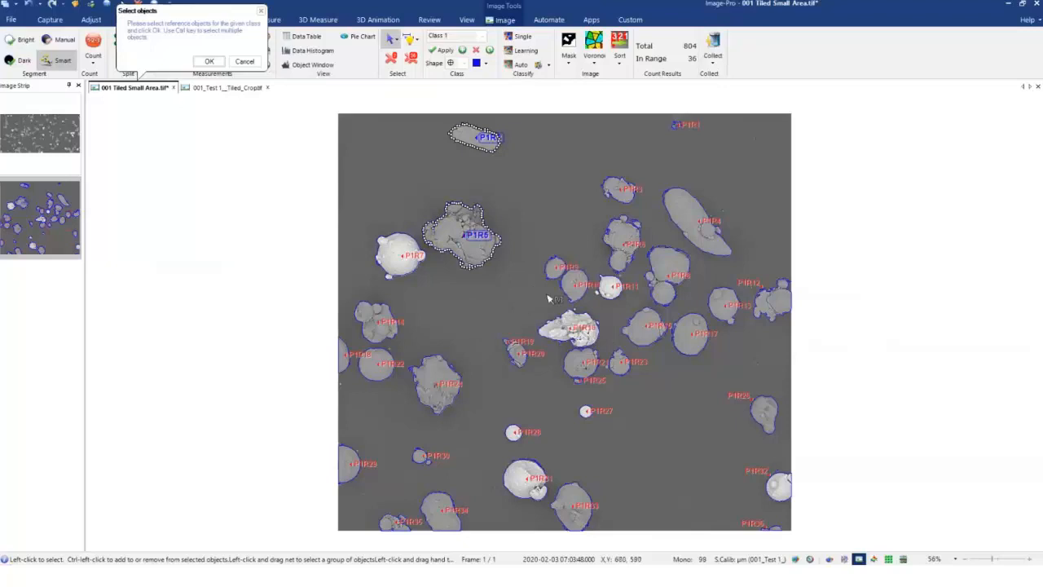
pyautogui.click(216, 64)
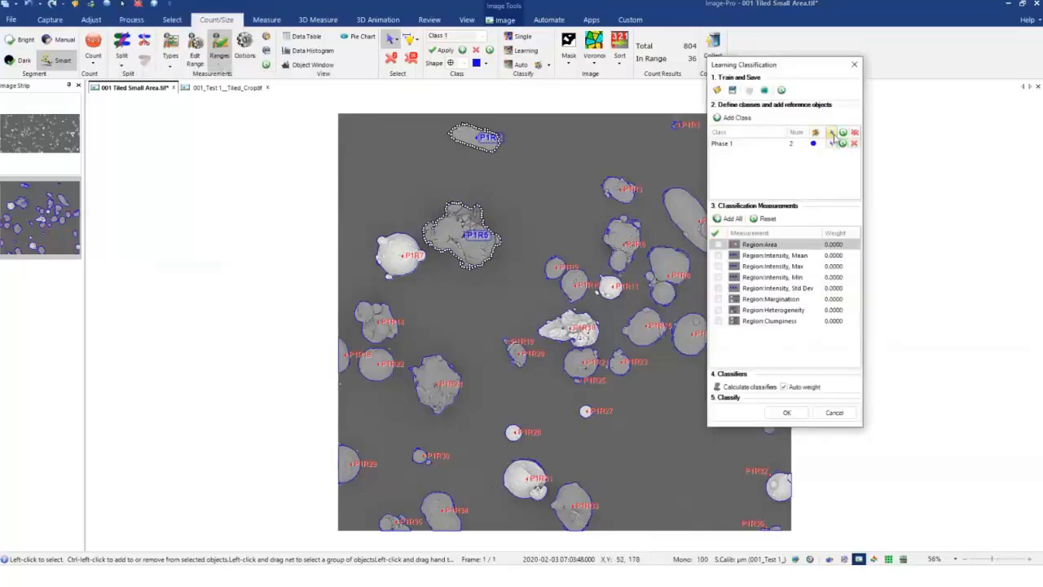
# Step: Add a second class named Phase 2 to the learning classification
pyautogui.click(733, 117)
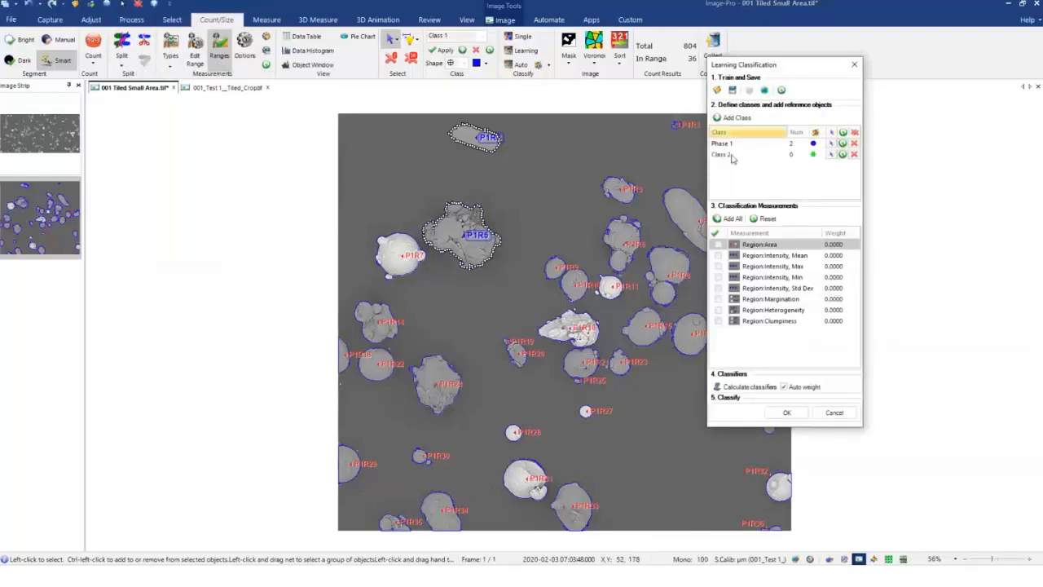
pyautogui.doubleClick(732, 155)
pyautogui.press('BackSpace')
pyautogui.write('Phase')
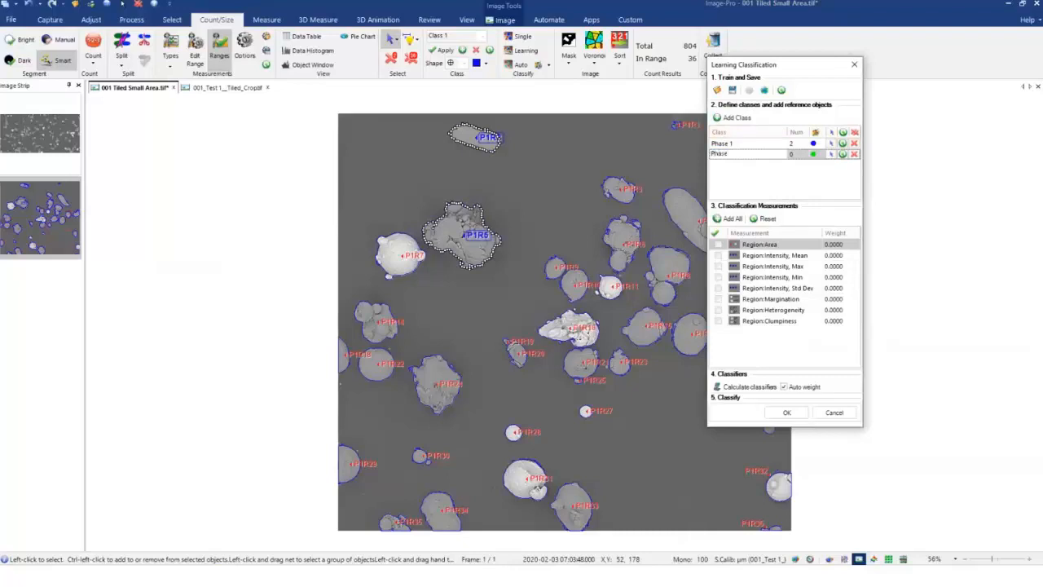
pyautogui.write(' 2')
# Step: Assign the large bright round particle P1R7 and the bright irregular particle near the image centre as Phase 2 reference objects
pyautogui.click(831, 154)
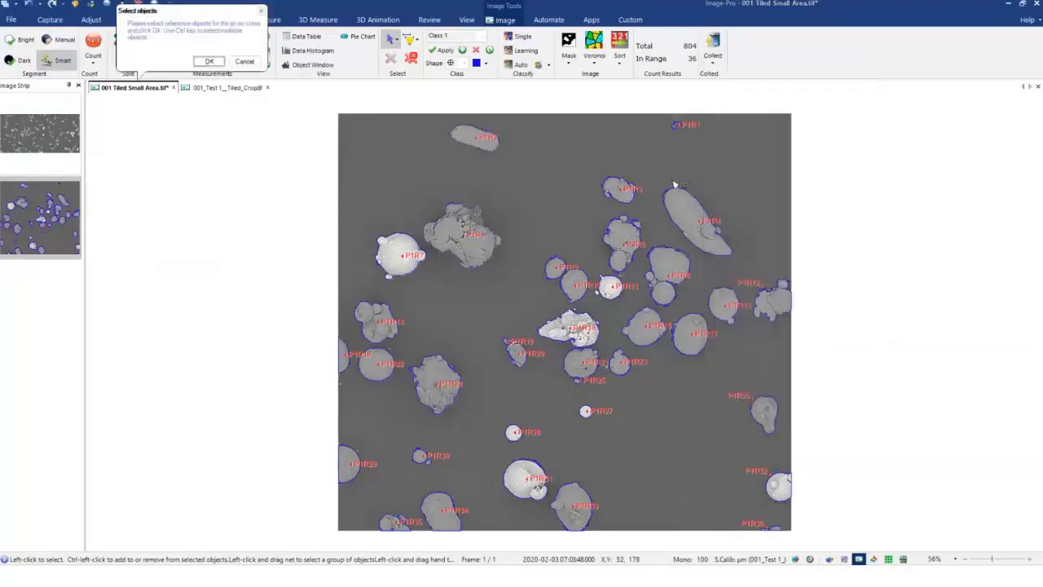
pyautogui.click(405, 267)
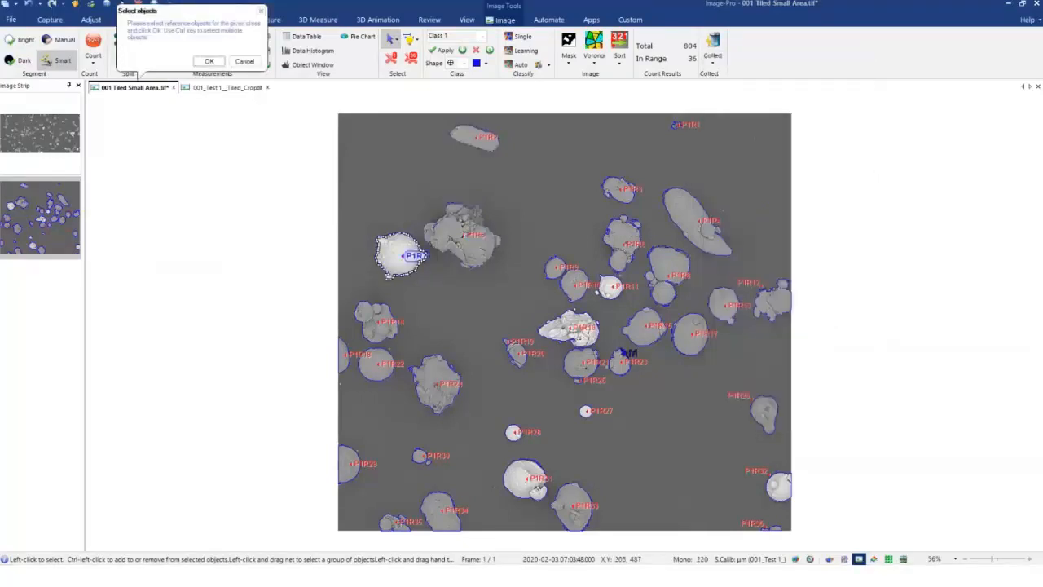
pyautogui.keyDown('ctrl'); pyautogui.click(587, 334); pyautogui.keyUp('ctrl')
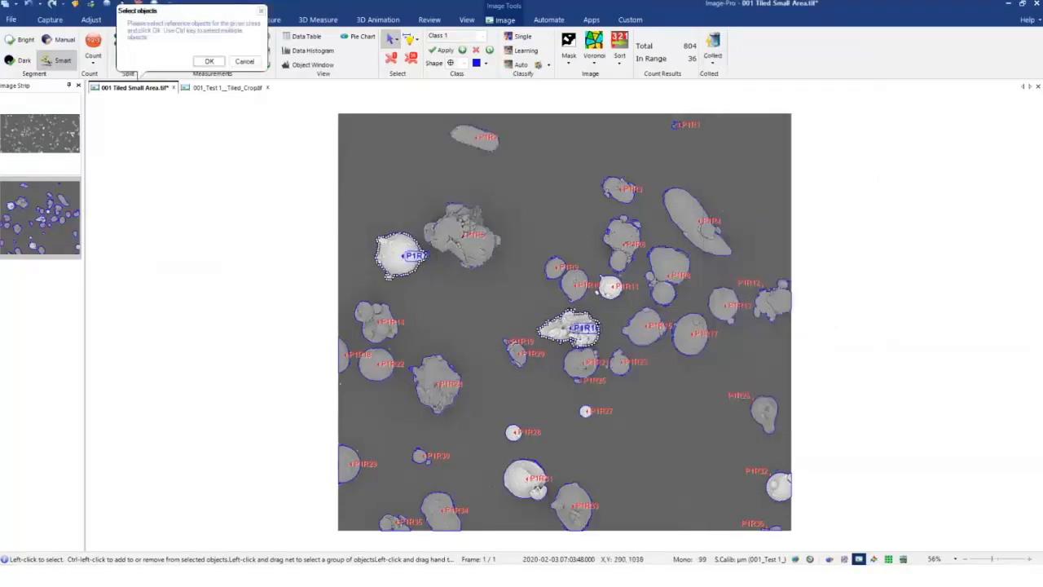
pyautogui.click(209, 61)
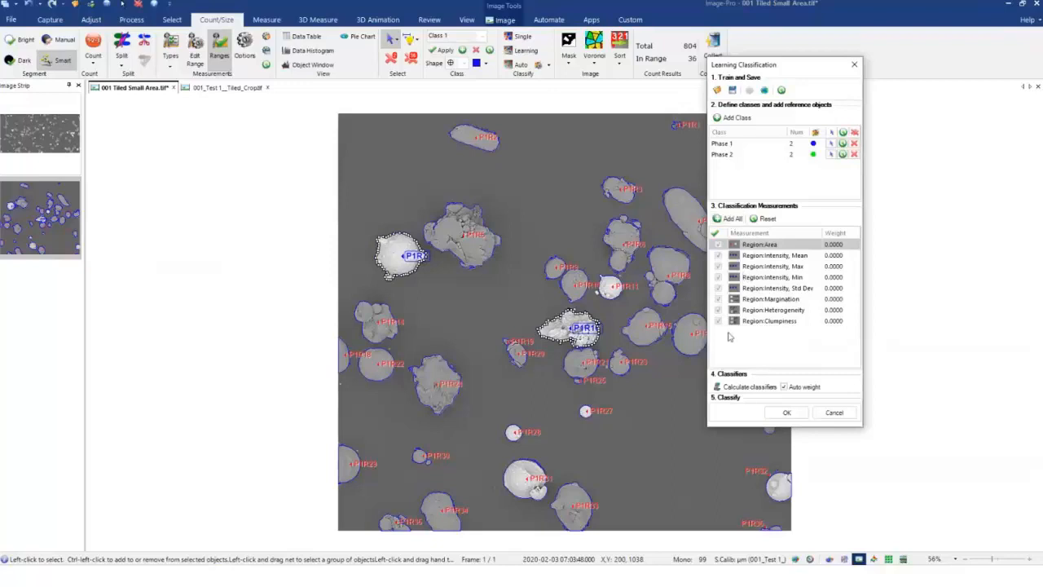
# Step: Calculate the classifiers from all listed measurements with Auto weight enabled, and classify the particles into Phase 1 and Phase 2
pyautogui.click(720, 389)
pyautogui.click(787, 413)
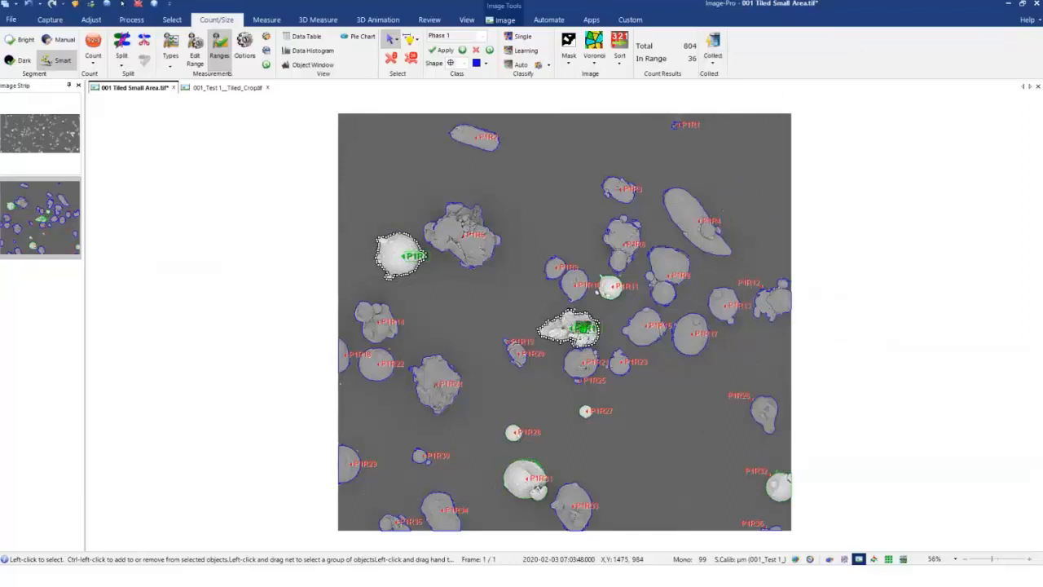
pyautogui.hotkey('ctrl', 's')
pyautogui.moveTo(493, 253)
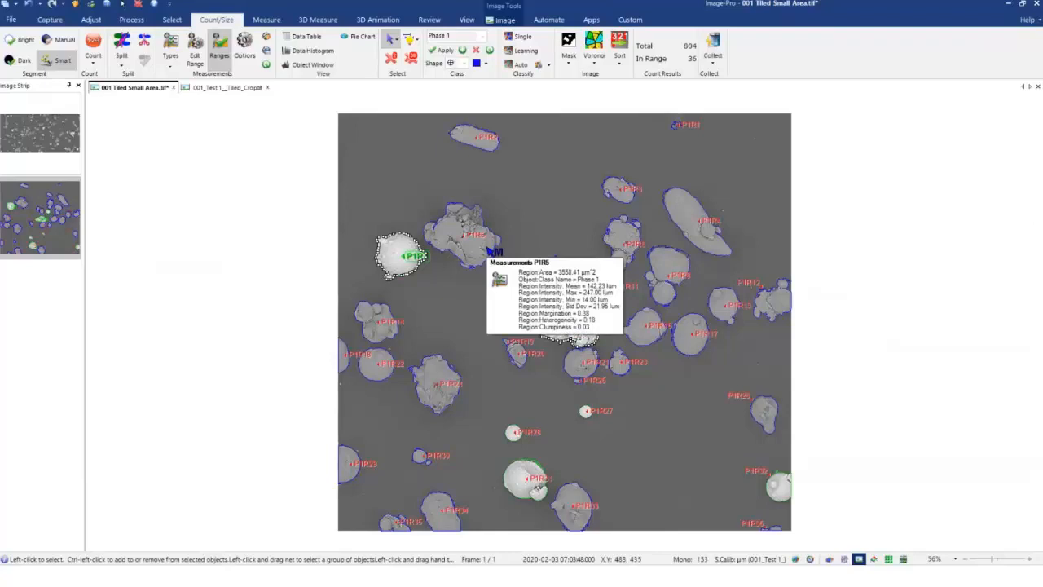
# Step: Review the calculated measurement weights and the dialog for saving the learning classification as an .lcl file, leaving without saving
pyautogui.click(525, 51)
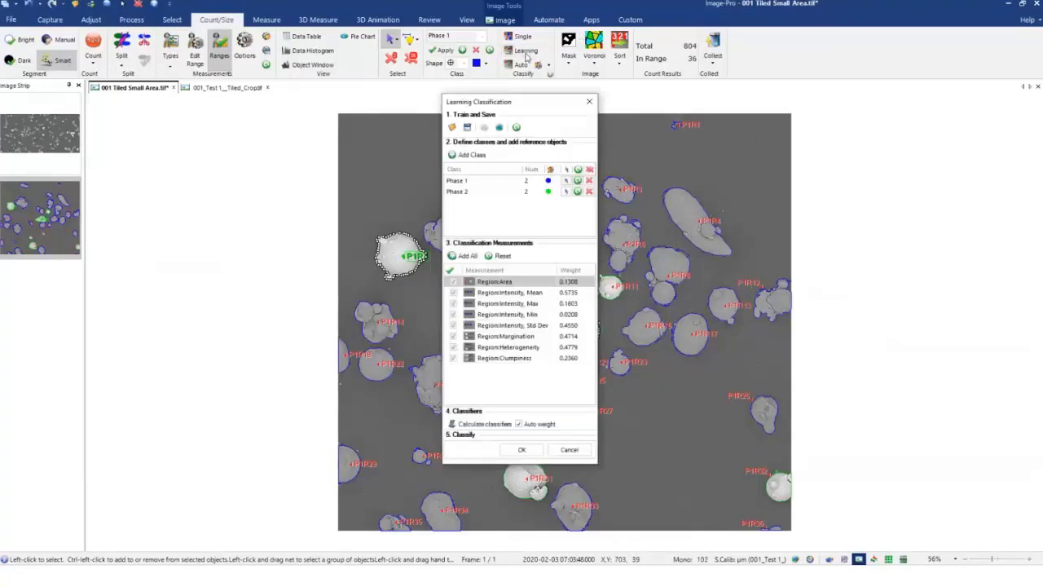
pyautogui.click(468, 128)
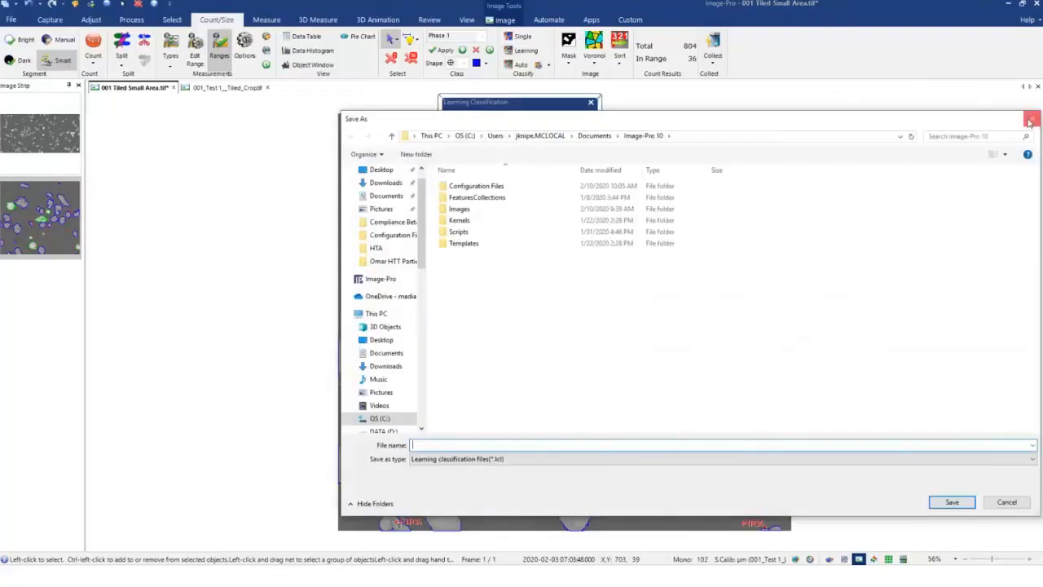
pyautogui.click(1031, 120)
pyautogui.click(592, 103)
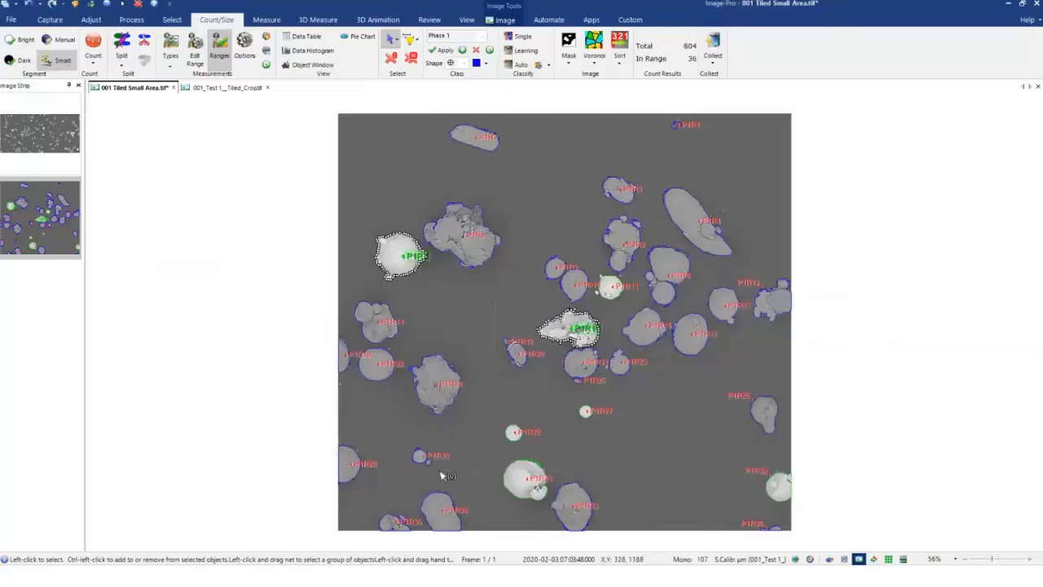